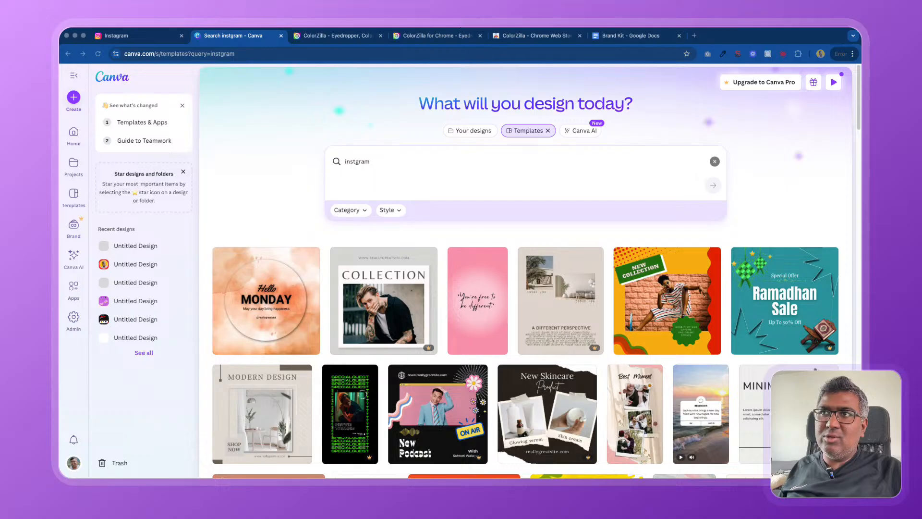
Search the design types for Instagram and create a blank Instagram Post (Square) design, 1080 × 1080 px.
left_click(75, 97)
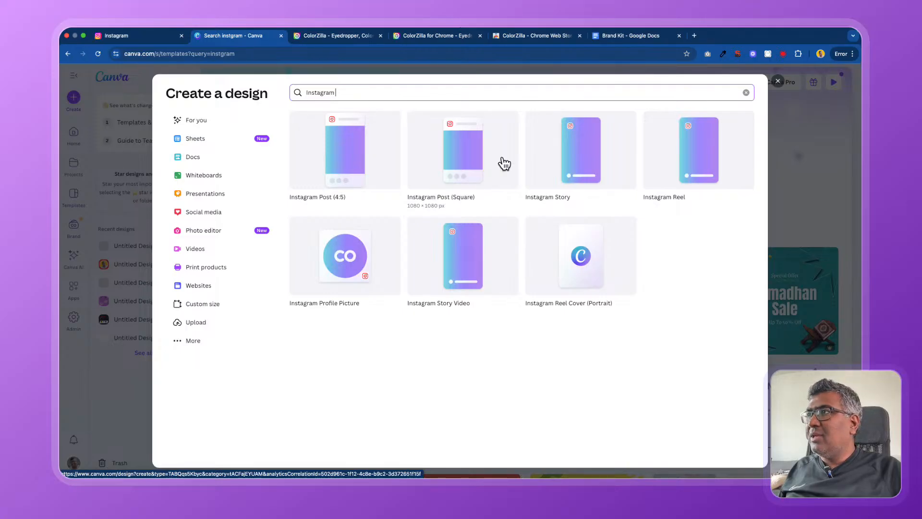
left_click(453, 163)
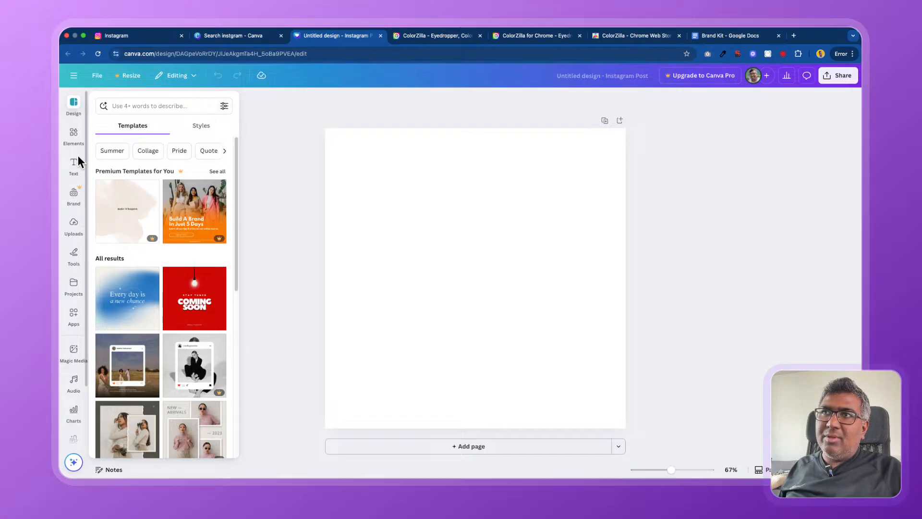
Browse the design templates and apply the red "Stay Tuned Coming Soon" light bulb template to the blank page.
left_click(83, 98)
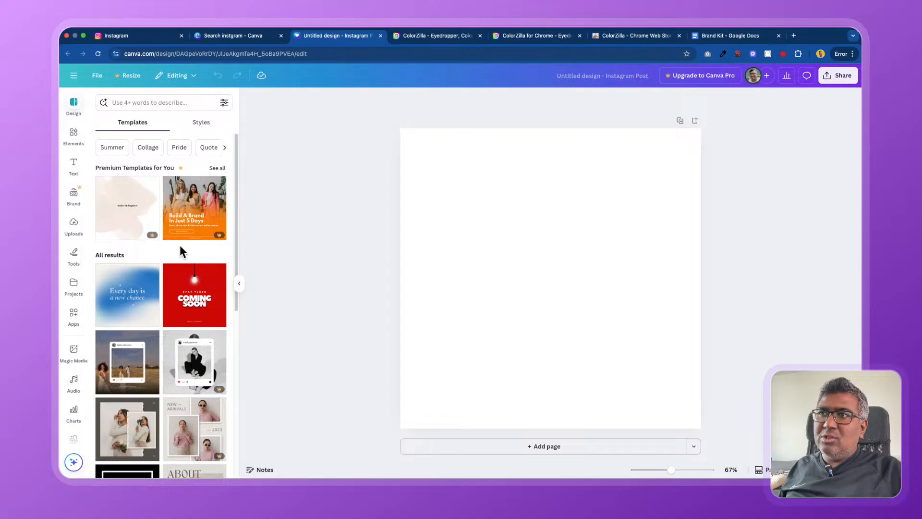
scroll(170, 221, "down", 1)
scroll(173, 223, "down", 8)
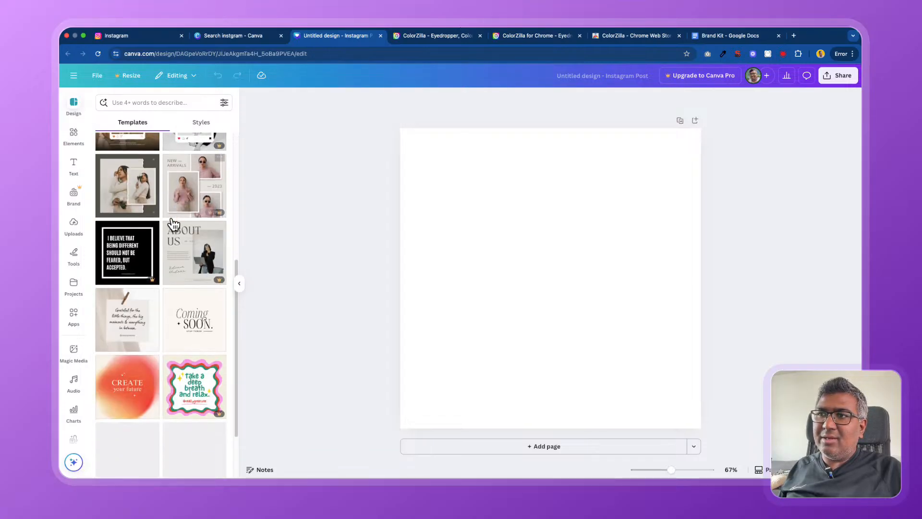
scroll(173, 223, "down", 5)
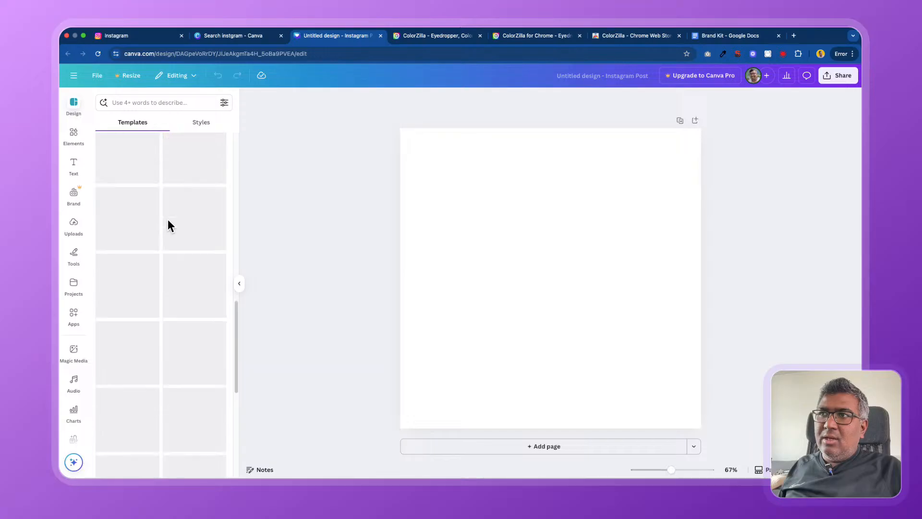
scroll(174, 223, "down", 10)
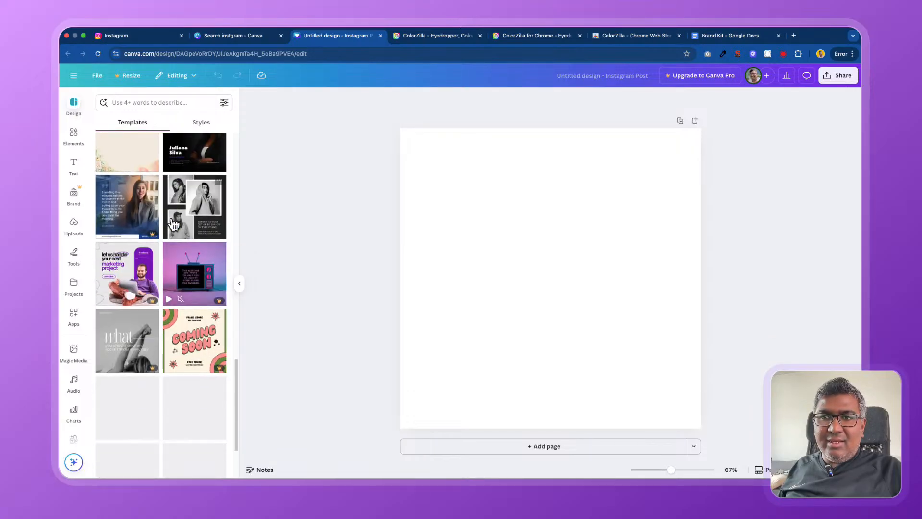
scroll(172, 223, "down", 10)
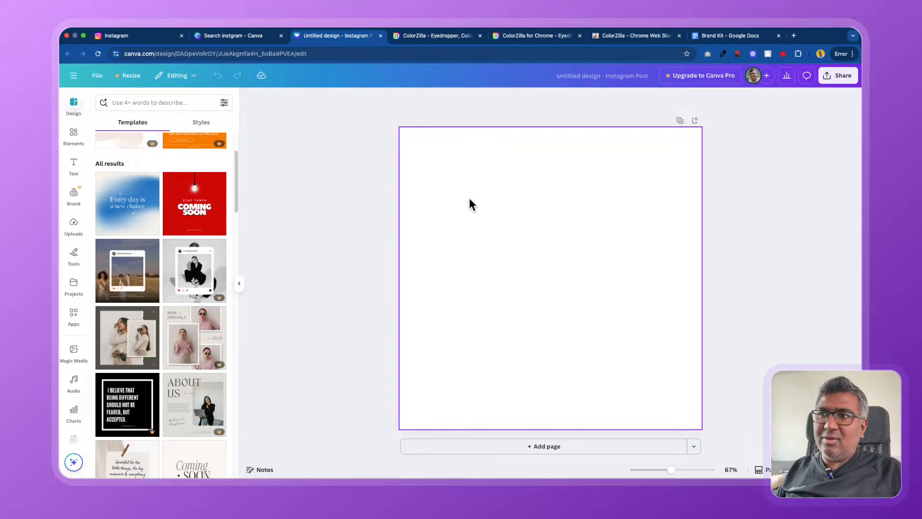
scroll(157, 267, "down", 2)
scroll(157, 267, "down", 5)
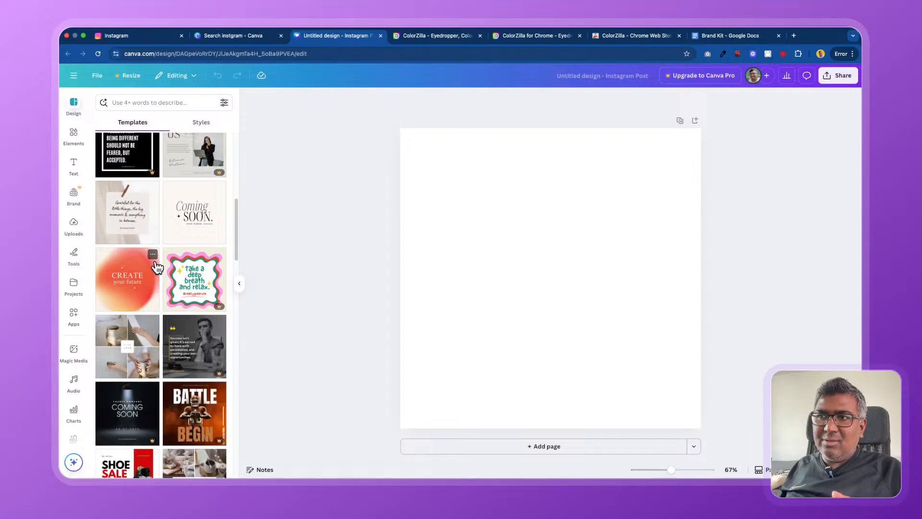
scroll(157, 267, "up", 4)
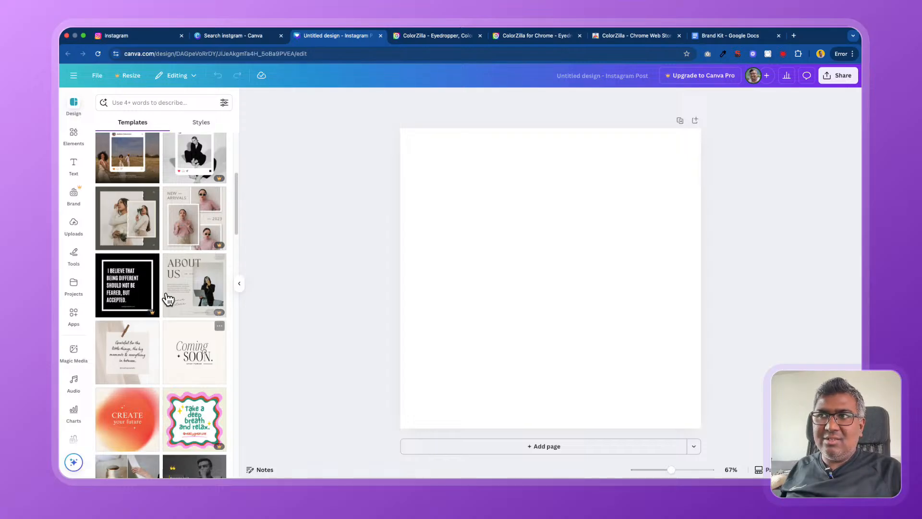
scroll(161, 290, "down", 10)
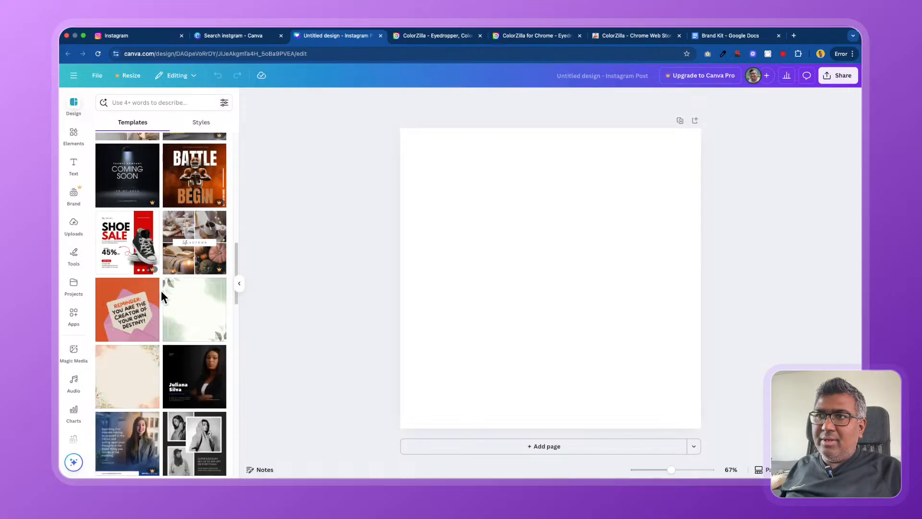
scroll(162, 296, "up", 5)
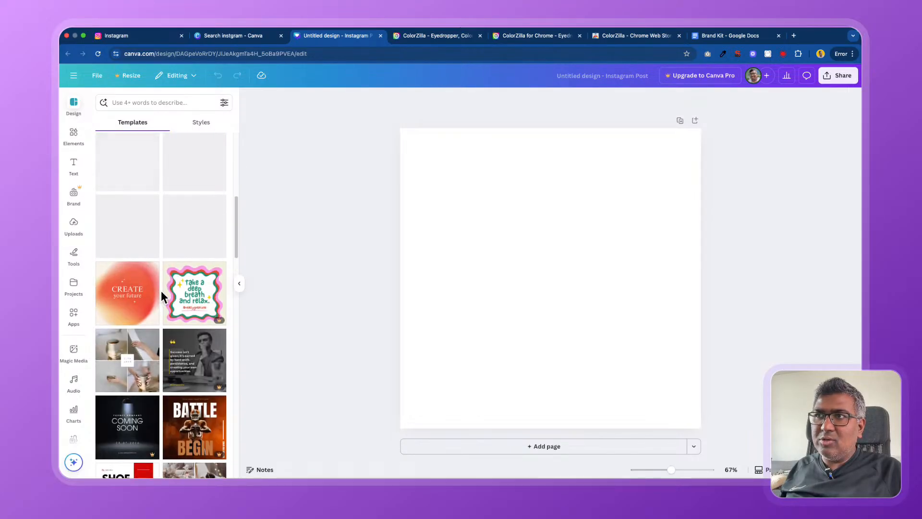
scroll(161, 283, "up", 5)
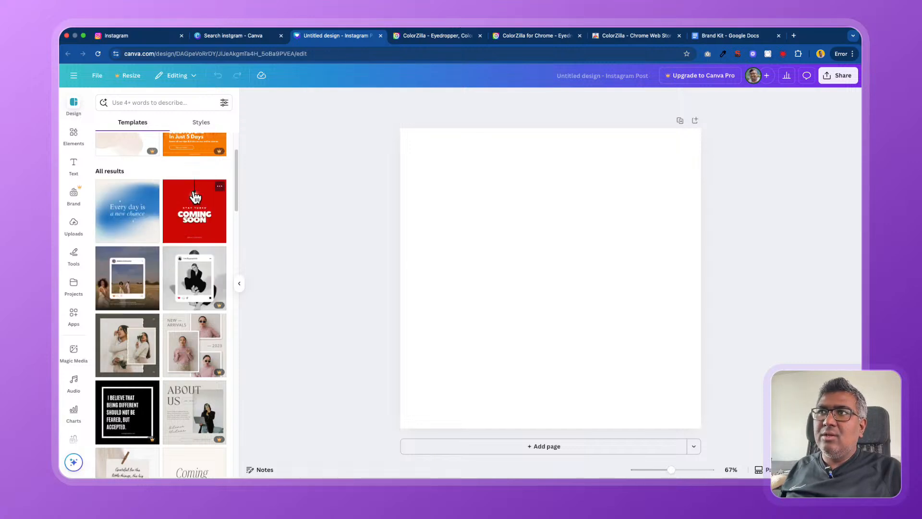
left_click(211, 210)
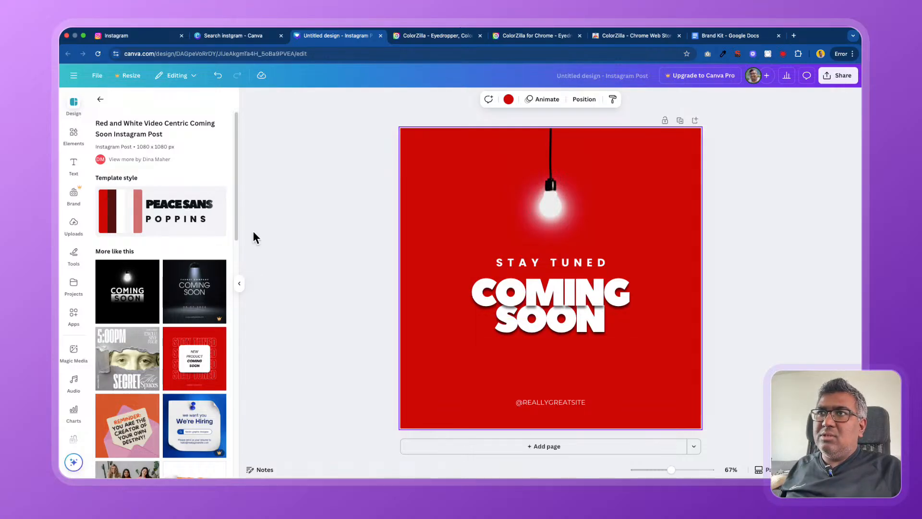
Return to the Canva home page, open the existing Brand Kit and look over its logo, color and font sections.
left_click(235, 34)
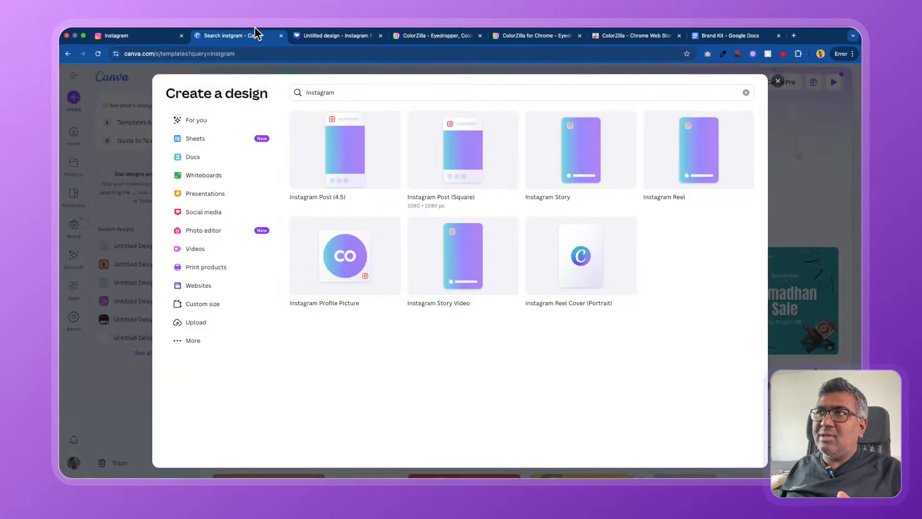
left_click(781, 75)
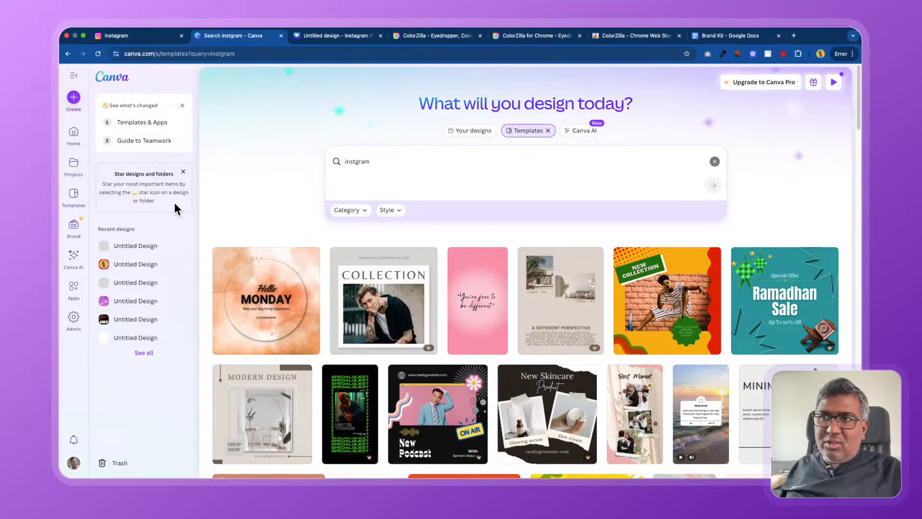
left_click(74, 224)
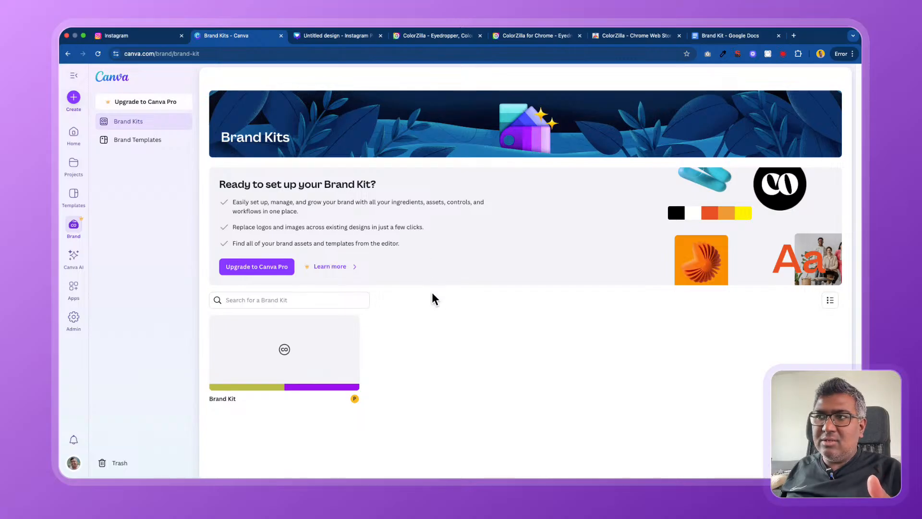
mouse_move(347, 341)
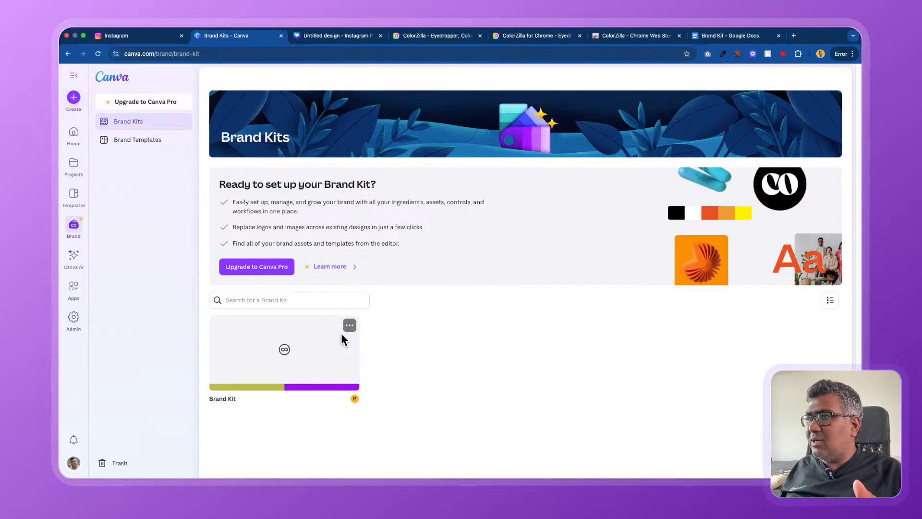
left_click(339, 342)
scroll(323, 309, "down", 3)
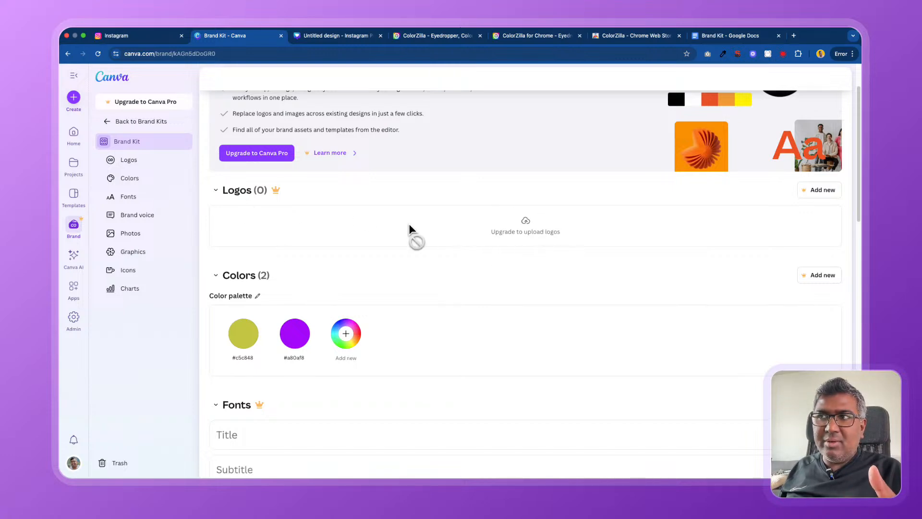
scroll(502, 255, "down", 2)
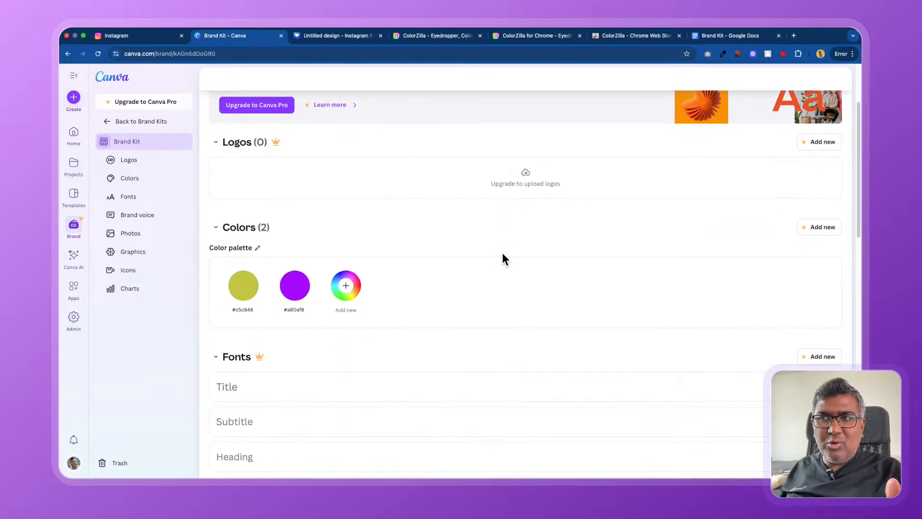
scroll(460, 285, "up", 3)
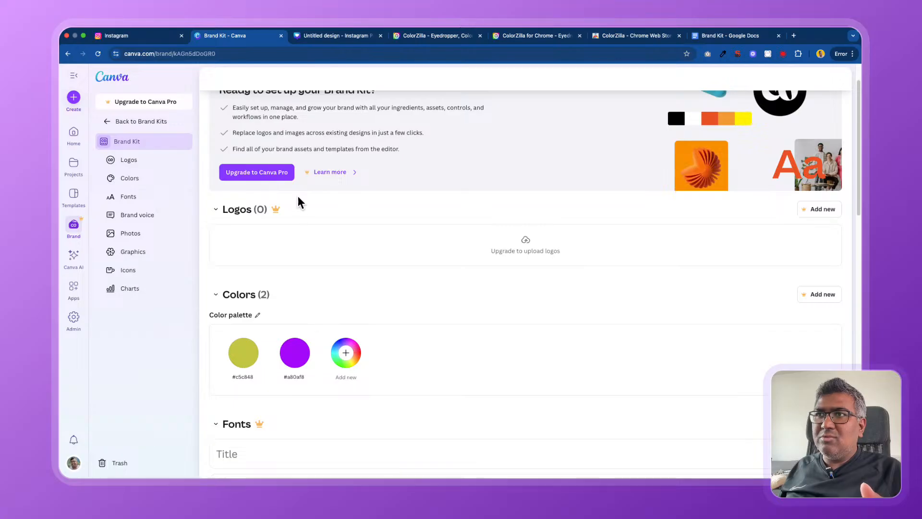
Add a third color, muted blue #498AB2, to the Brand Kit's color palette.
scroll(336, 266, "down", 4)
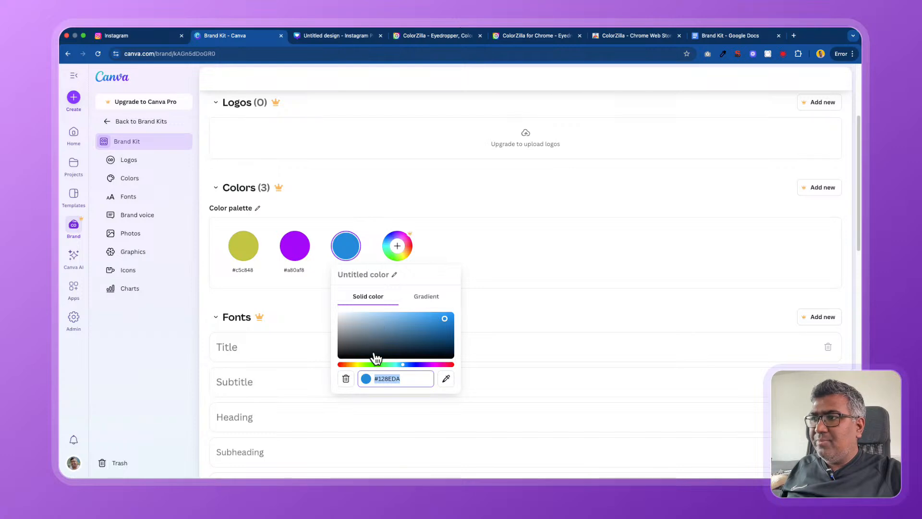
left_click_drag(446, 315, 406, 326)
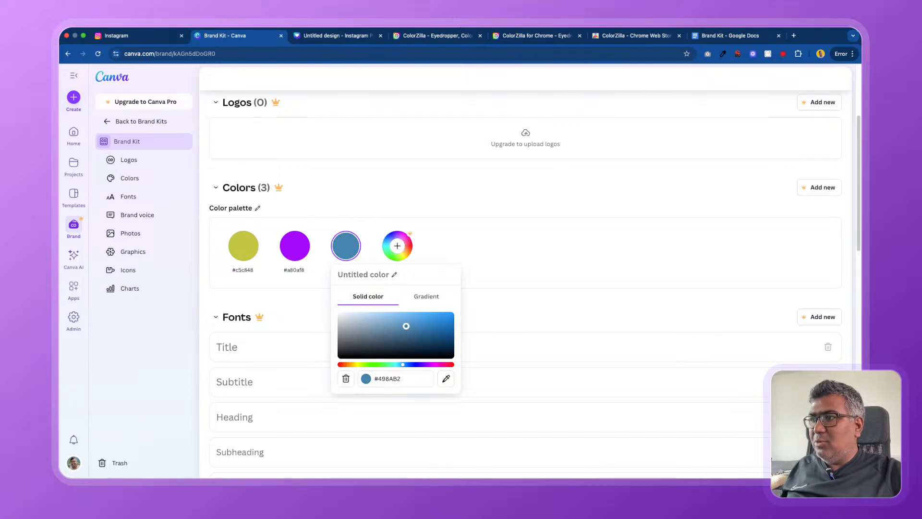
left_click(407, 378)
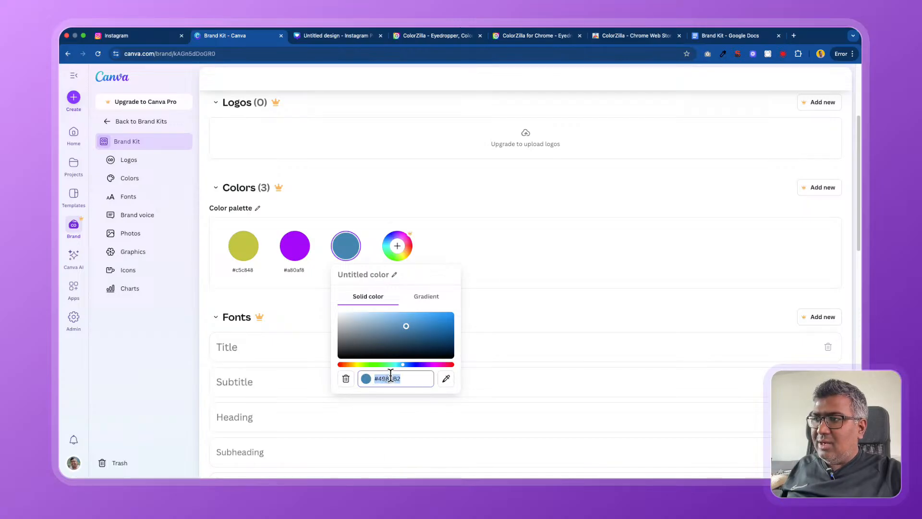
right_click(391, 378)
left_click(402, 299)
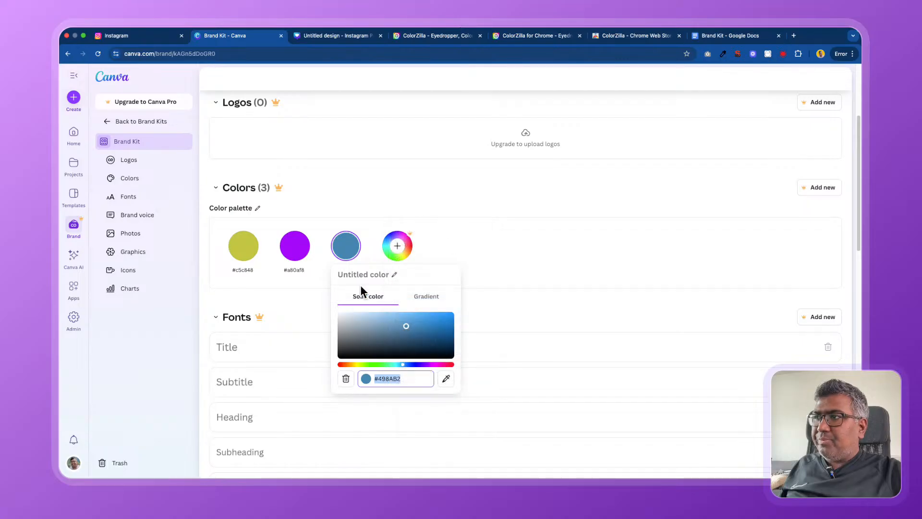
left_click(454, 236)
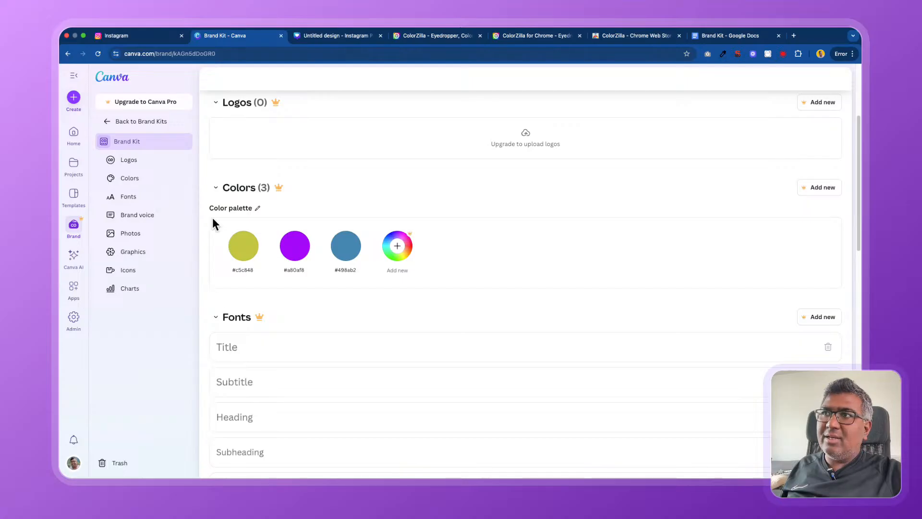
Examine the Brand Kit's color palette, font styles from Title to Caption, and logo area.
scroll(336, 249, "down", 1)
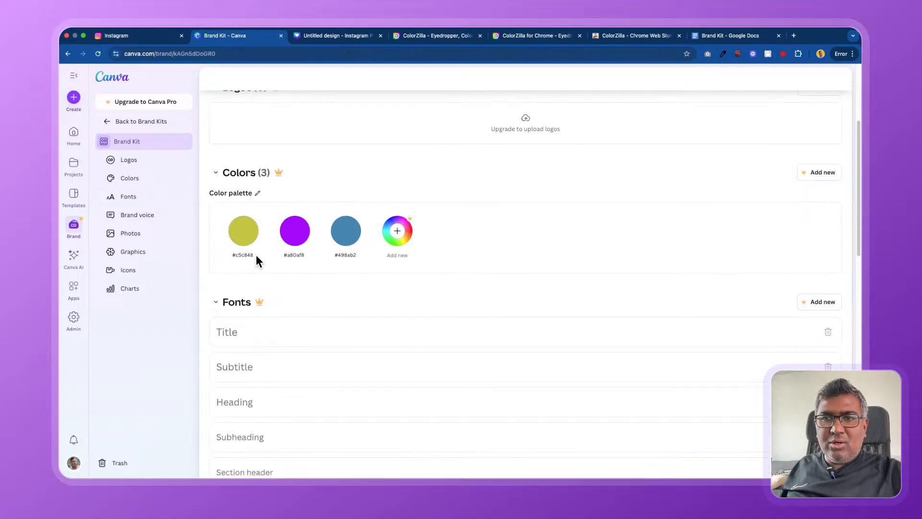
scroll(358, 285, "down", 5)
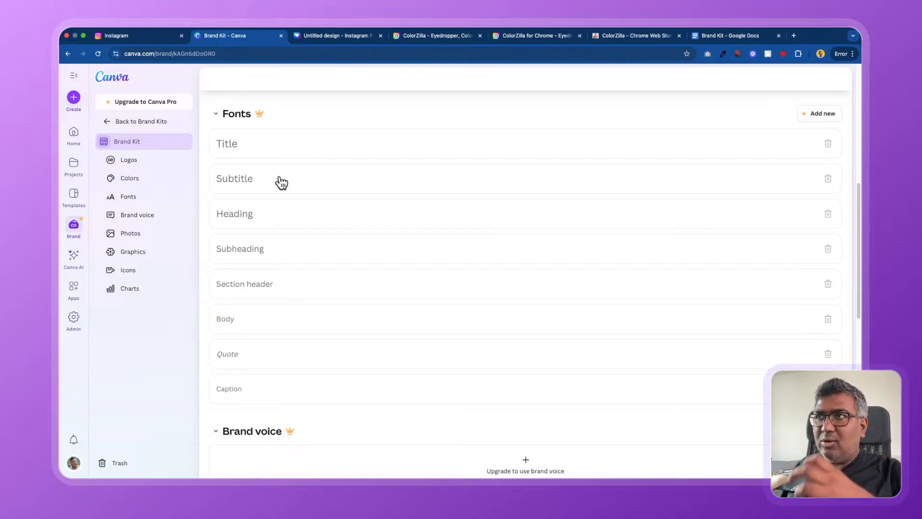
scroll(257, 351, "down", 2)
scroll(255, 352, "up", 5)
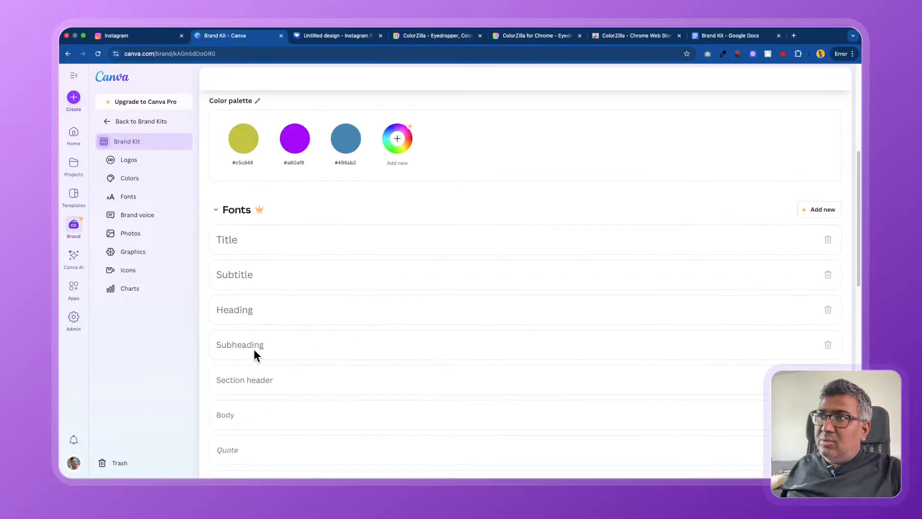
scroll(265, 315, "up", 3)
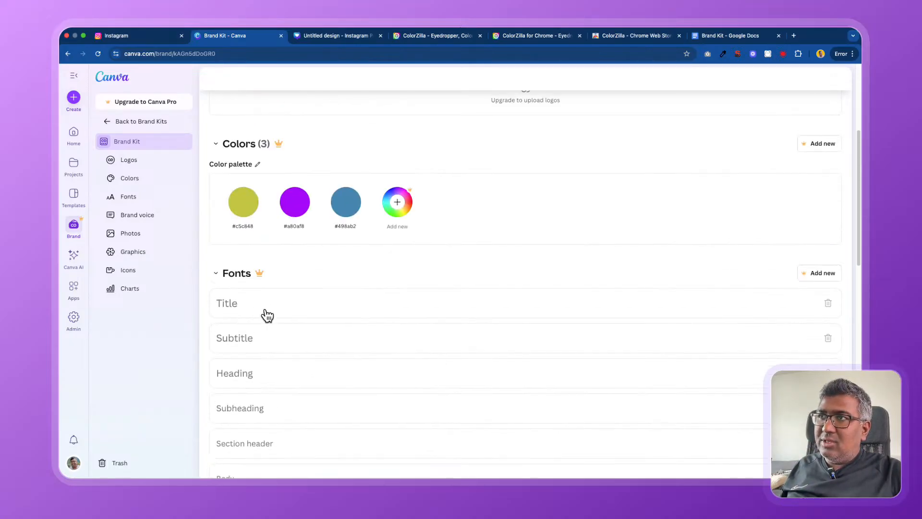
scroll(259, 356, "down", 3)
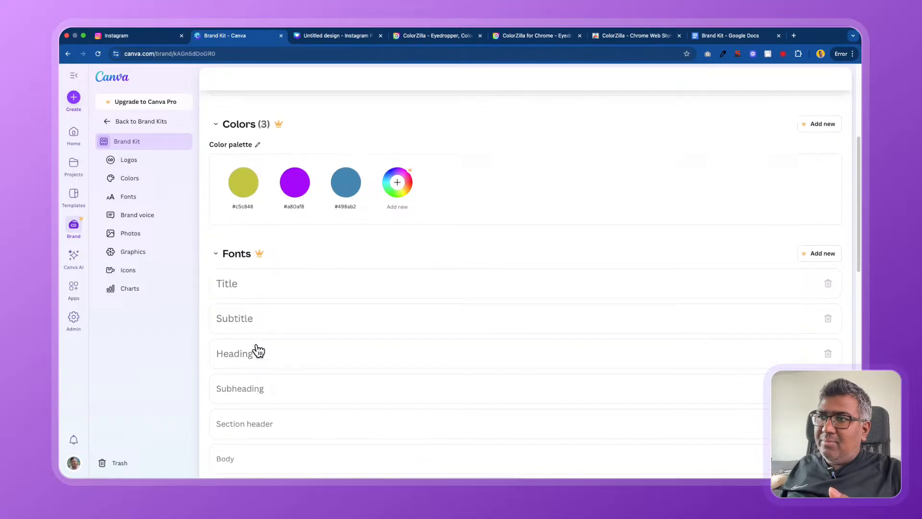
scroll(266, 370, "up", 5)
scroll(267, 369, "up", 2)
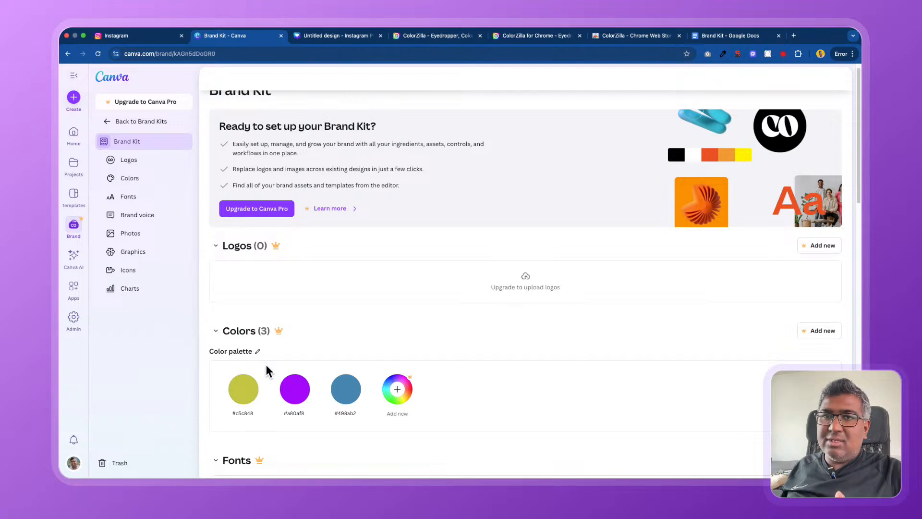
scroll(308, 267, "down", 1)
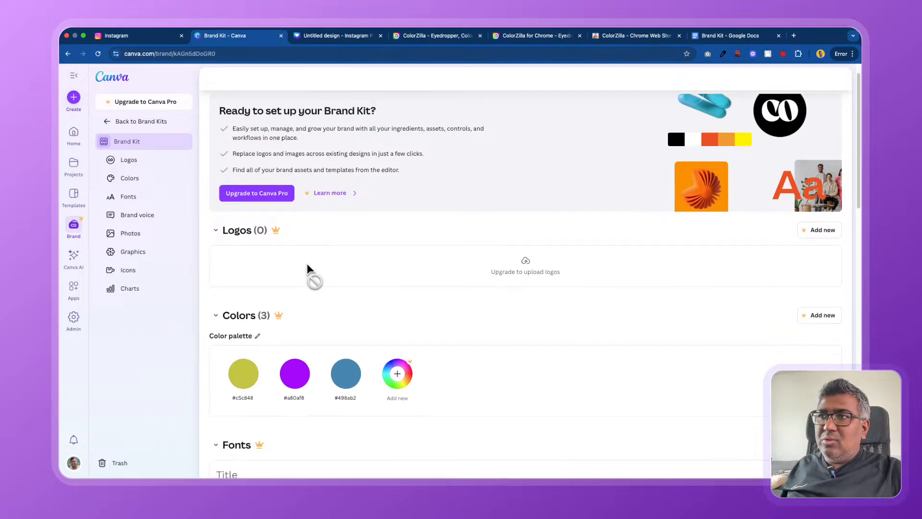
scroll(312, 272, "up", 2)
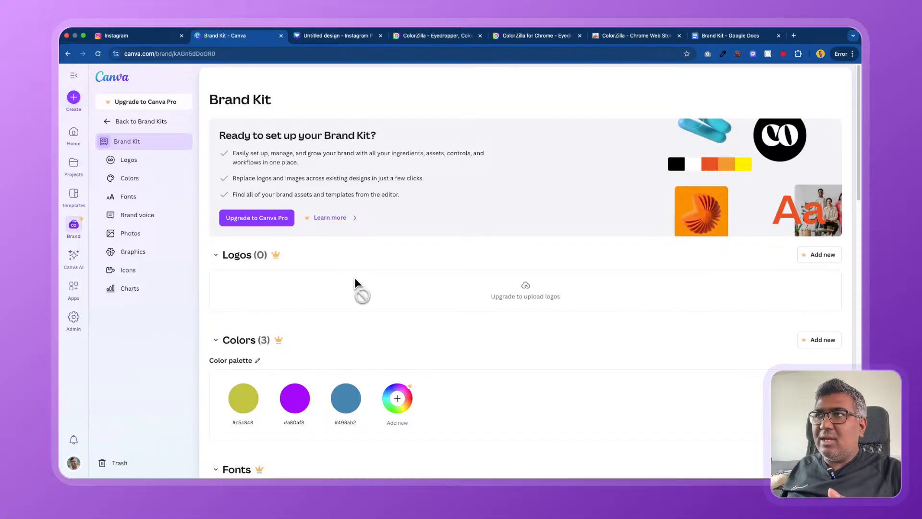
scroll(355, 279, "down", 4)
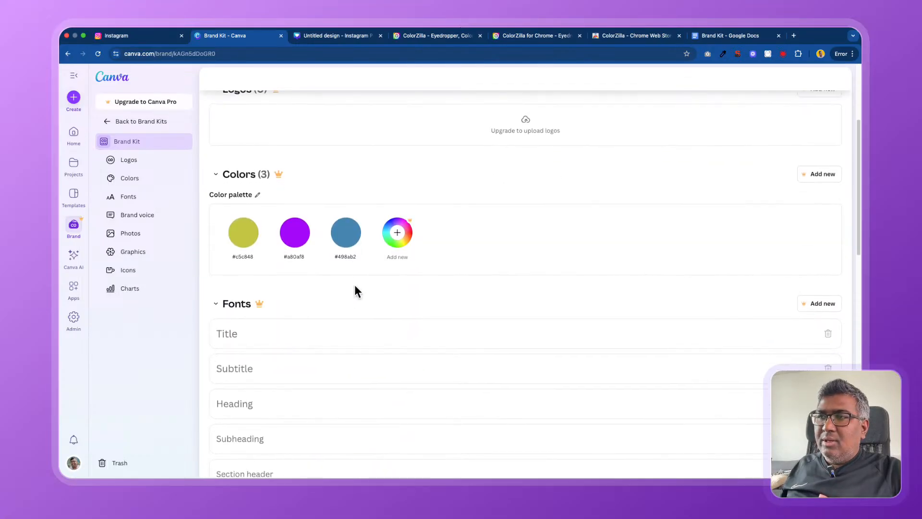
scroll(354, 285, "up", 2)
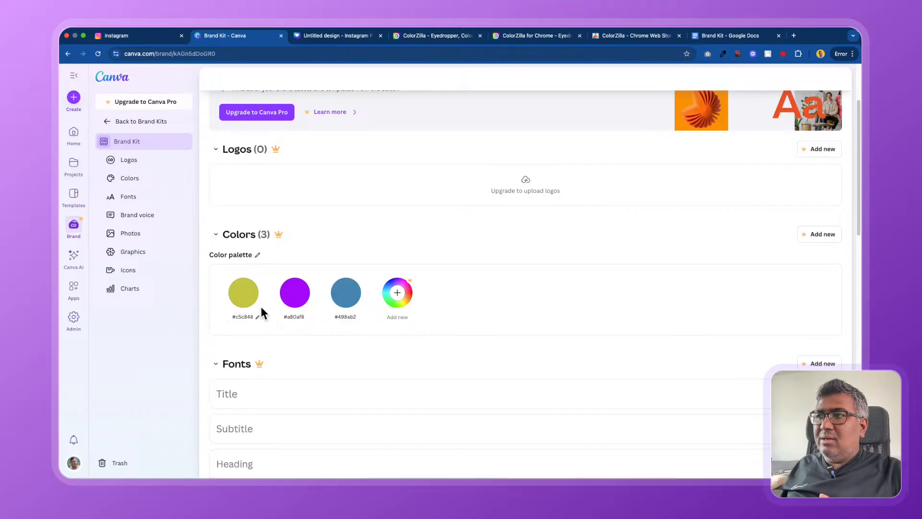
Go back to the Canva home page and reopen the existing Brand Kit from the brand area.
scroll(312, 252, "up", 2)
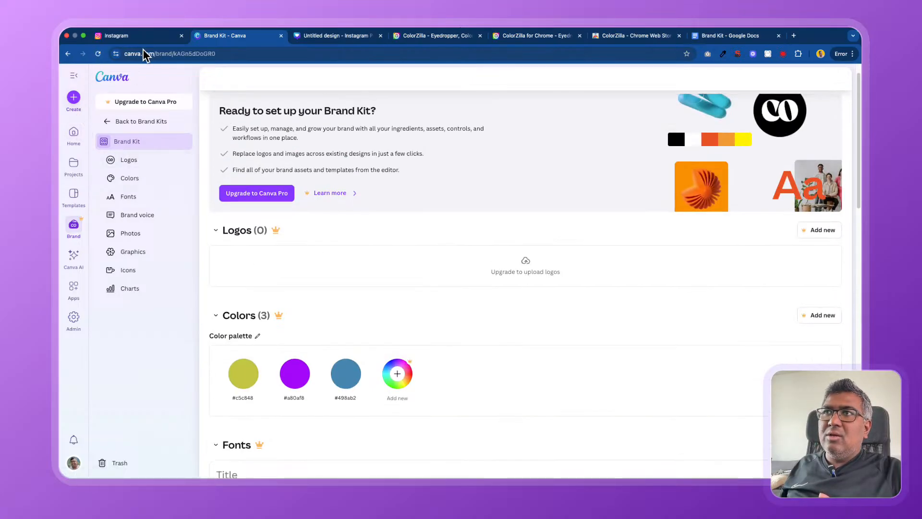
left_click_drag(154, 52, 228, 52)
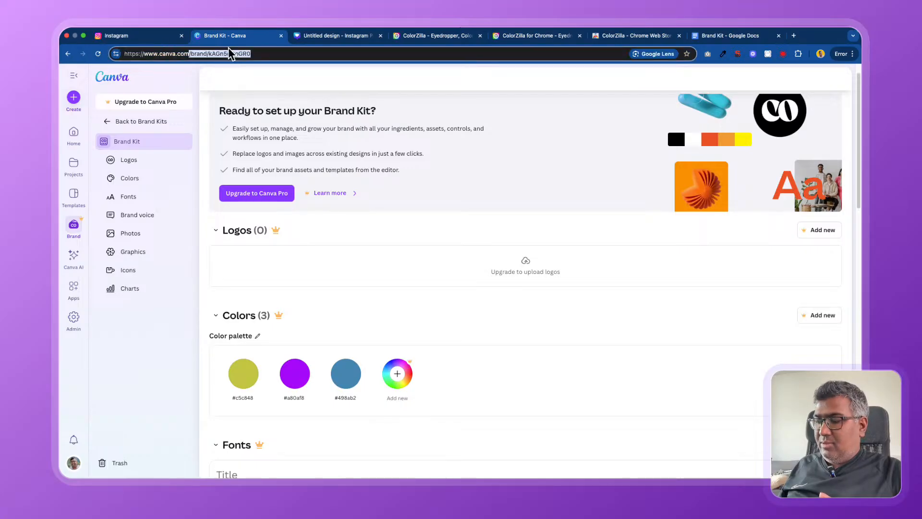
key("BackSpace")
key("Return")
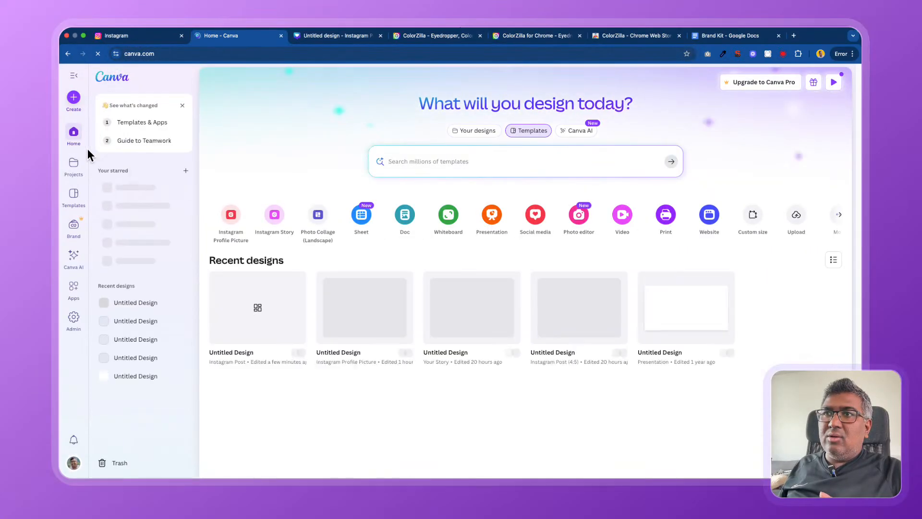
left_click(76, 226)
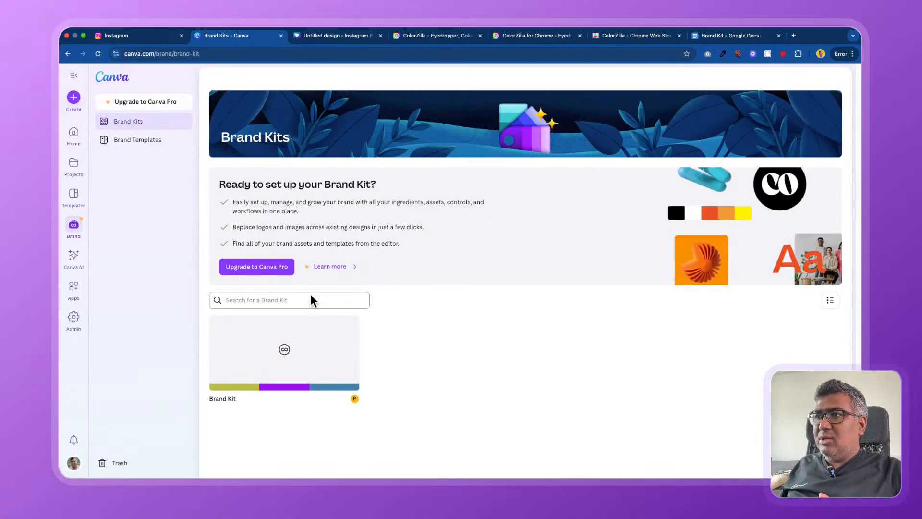
left_click(319, 336)
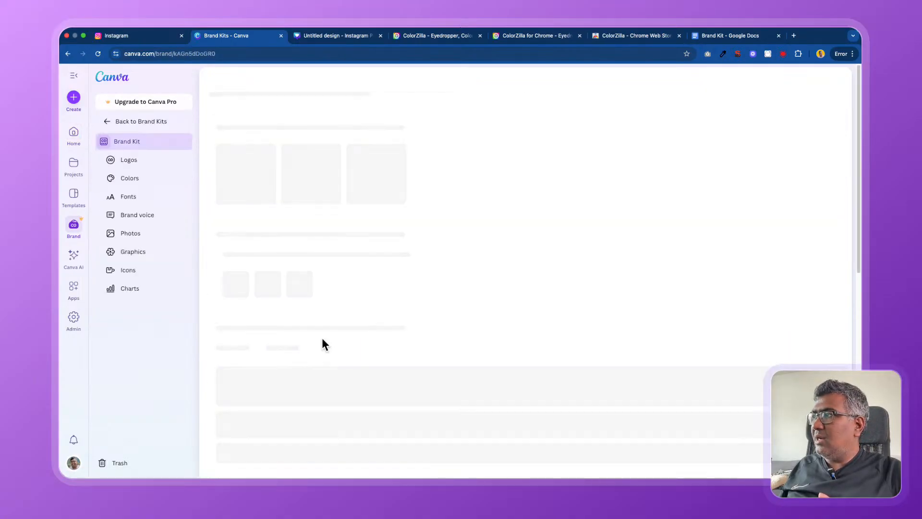
Examine the Brand Kit's logo area, three-color palette and the list of font styles from Title to Caption.
scroll(315, 283, "down", 5)
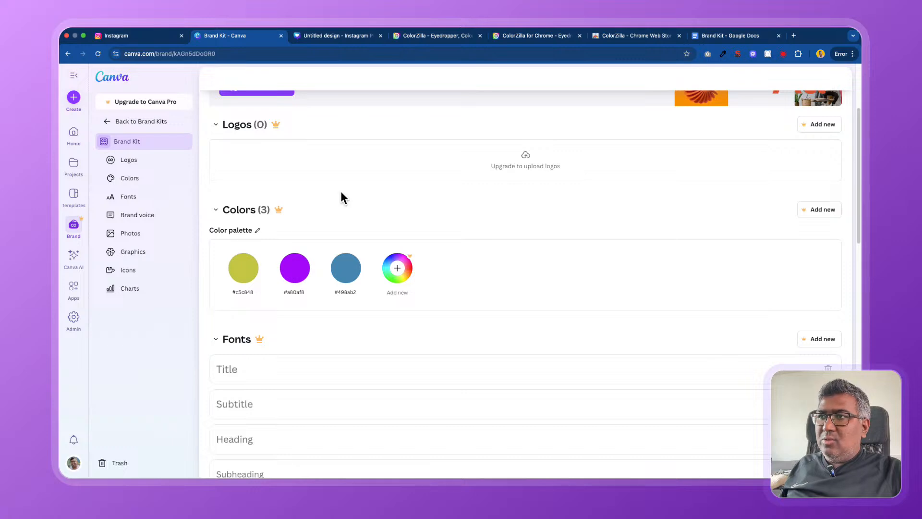
scroll(358, 272, "down", 5)
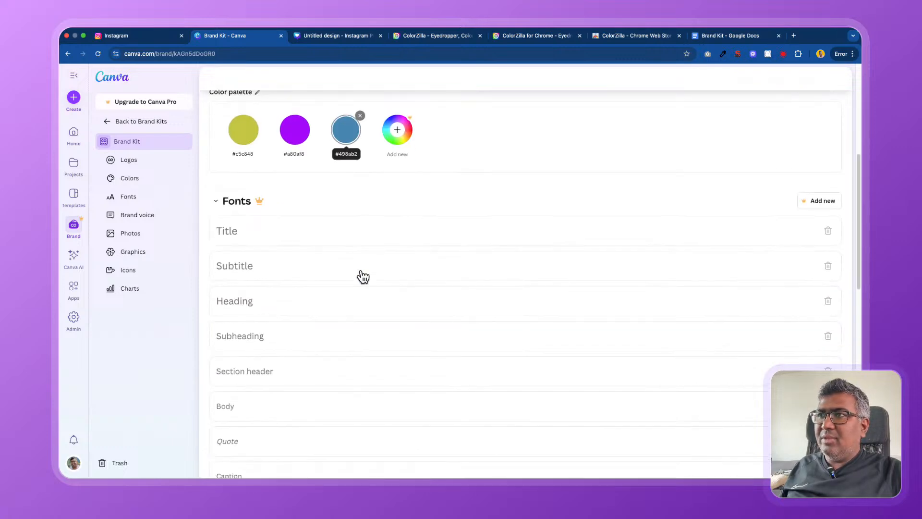
scroll(360, 274, "up", 3)
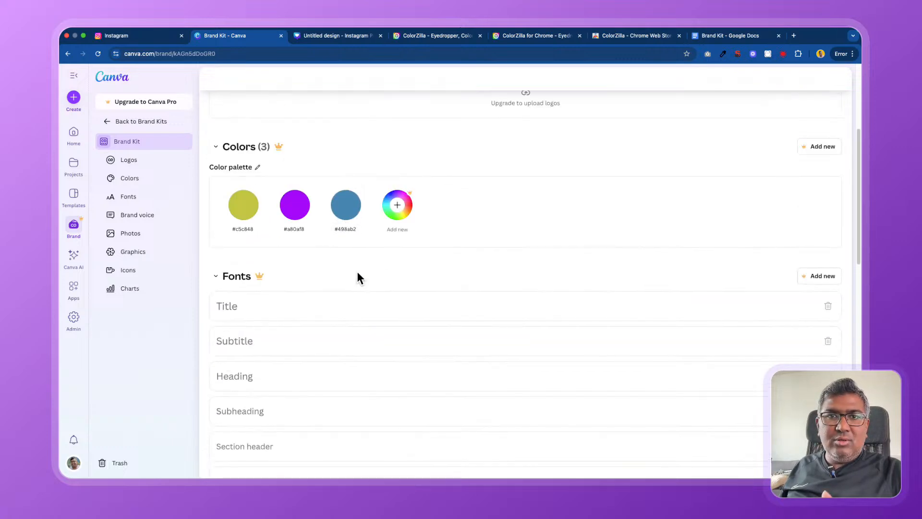
scroll(357, 278, "down", 3)
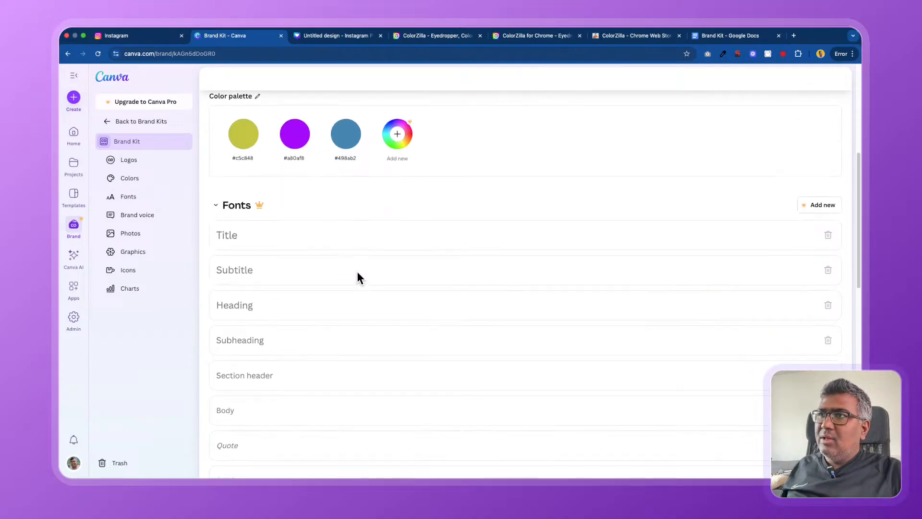
scroll(357, 278, "up", 7)
scroll(361, 344, "down", 7)
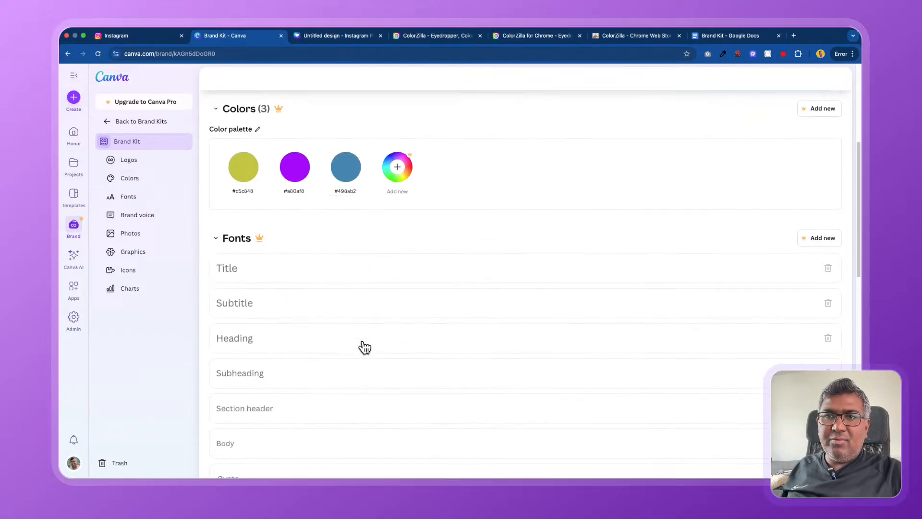
scroll(359, 344, "down", 6)
scroll(360, 346, "up", 6)
scroll(362, 346, "up", 3)
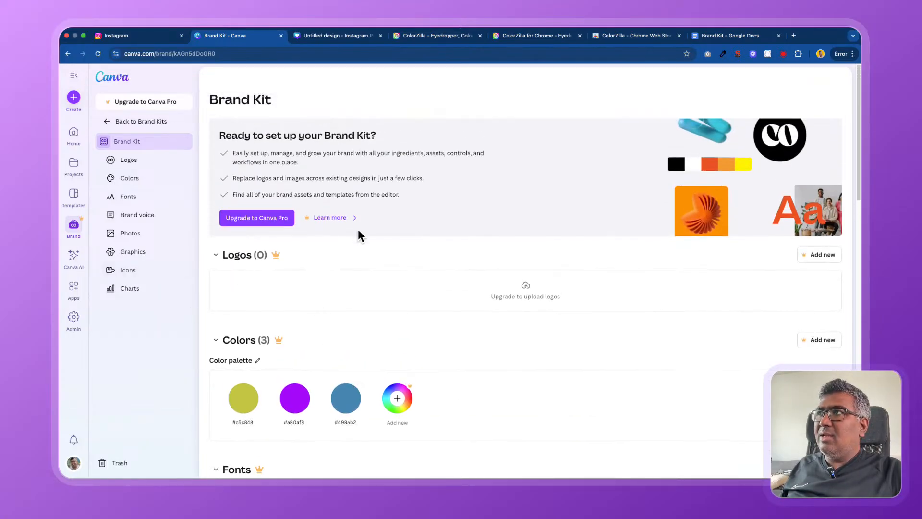
Switch to the Brand Kit document in Google Docs, check its color palette section and add a new line below #1a1a1a.
left_click(718, 36)
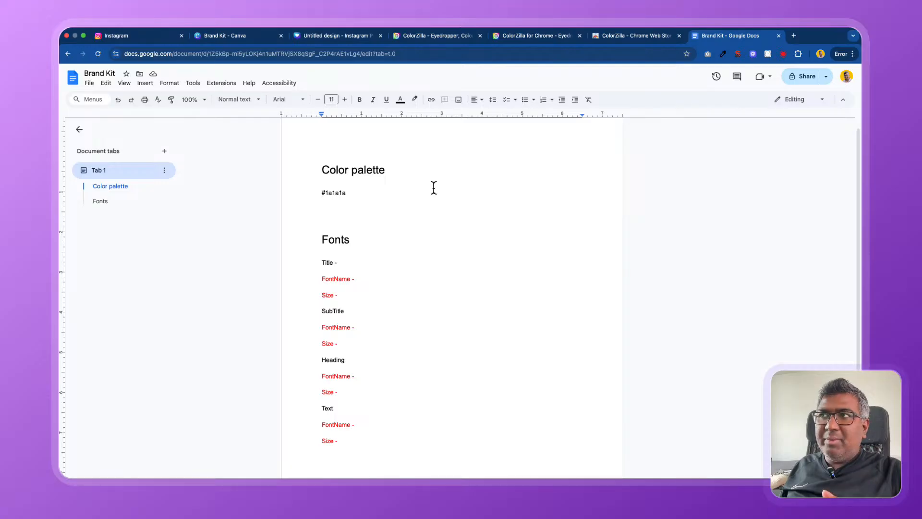
scroll(385, 245, "down", 1)
scroll(387, 245, "up", 2)
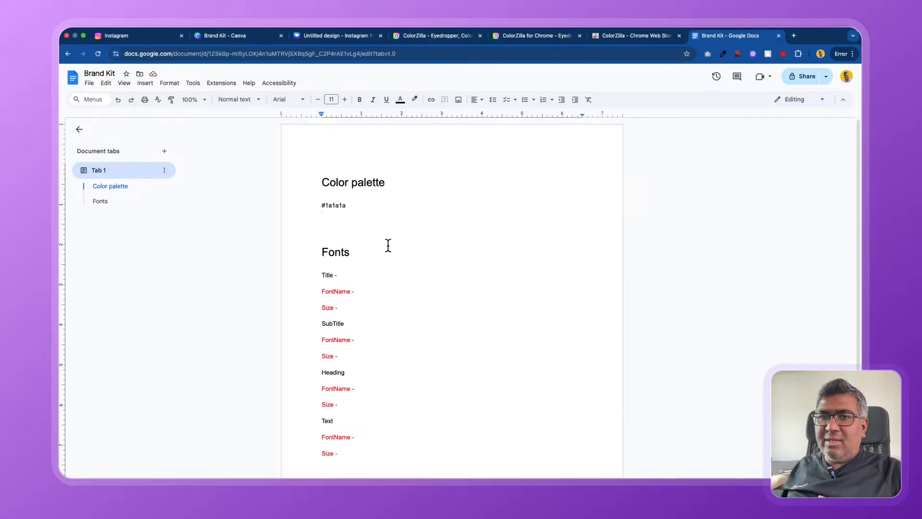
left_click_drag(319, 178, 320, 201)
left_click(402, 204)
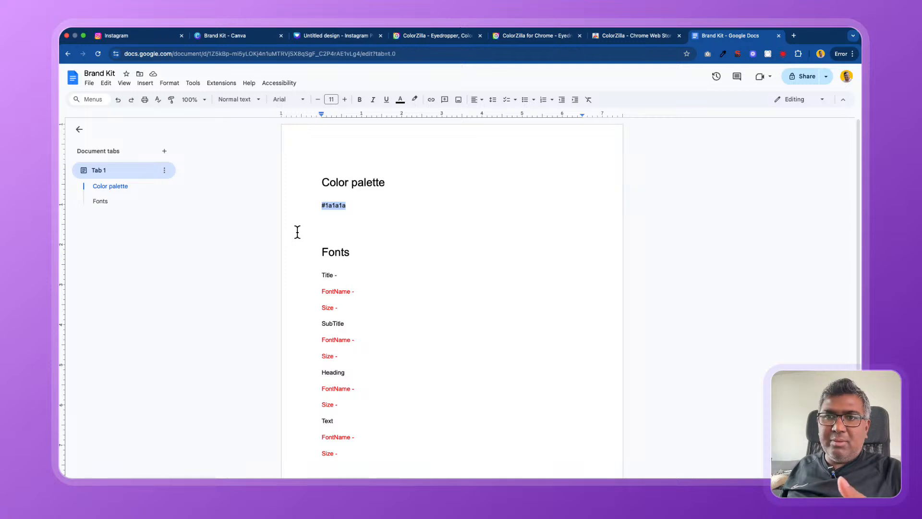
left_click(382, 210)
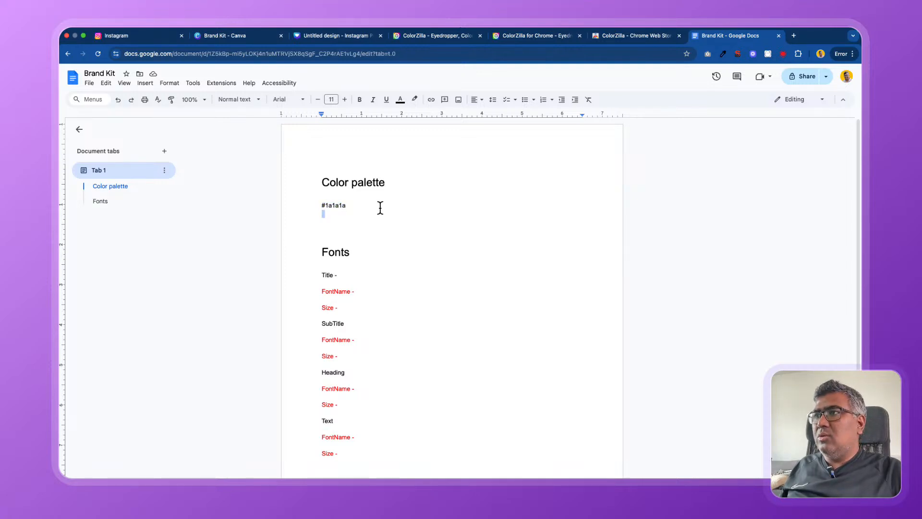
key("Return")
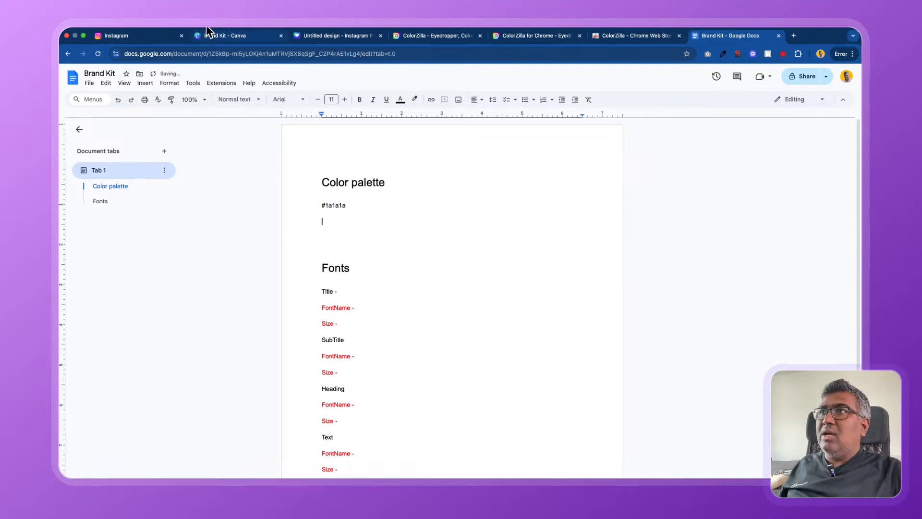
Switch back to the Canva Brand Kit, try to add a fourth color to the palette and dismiss the upgrade offer.
left_click(240, 36)
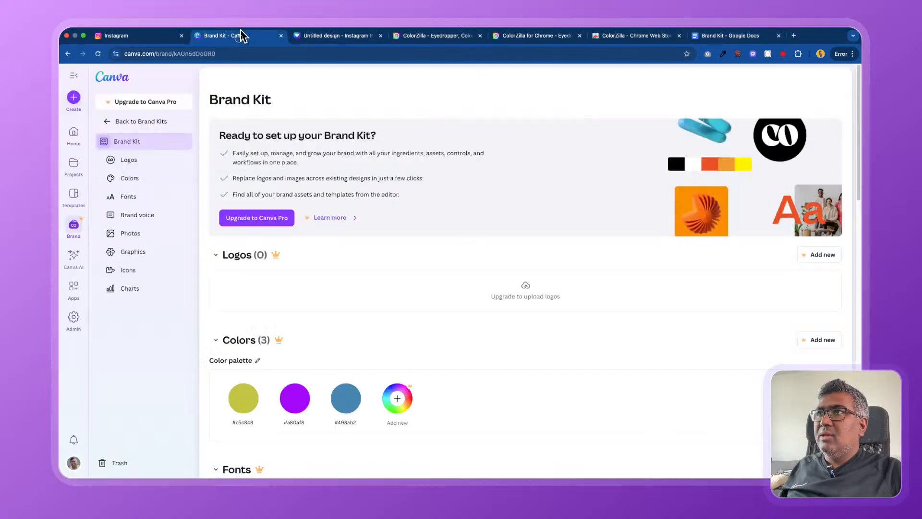
scroll(229, 260, "down", 3)
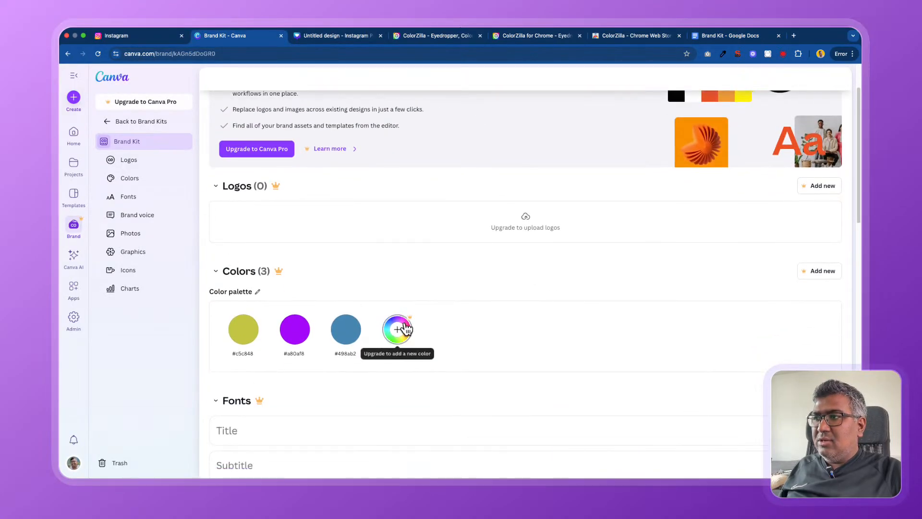
left_click(397, 329)
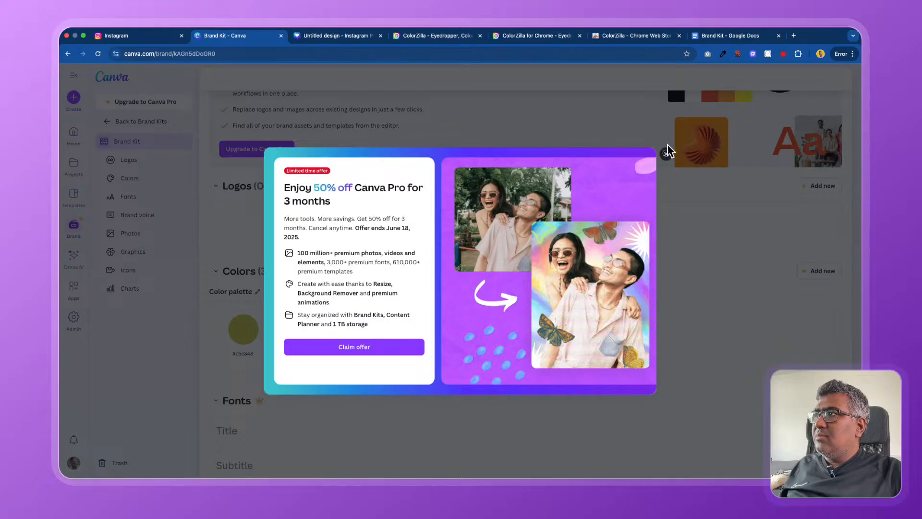
left_click(666, 153)
Change the first color in the Brand Kit palette to a solid near-black, #191619.
left_click(244, 331)
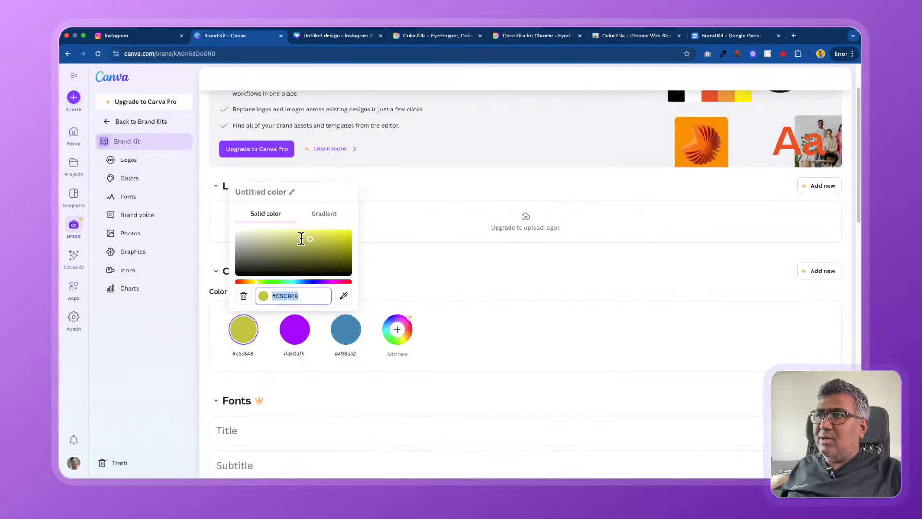
left_click(323, 212)
left_click(286, 222)
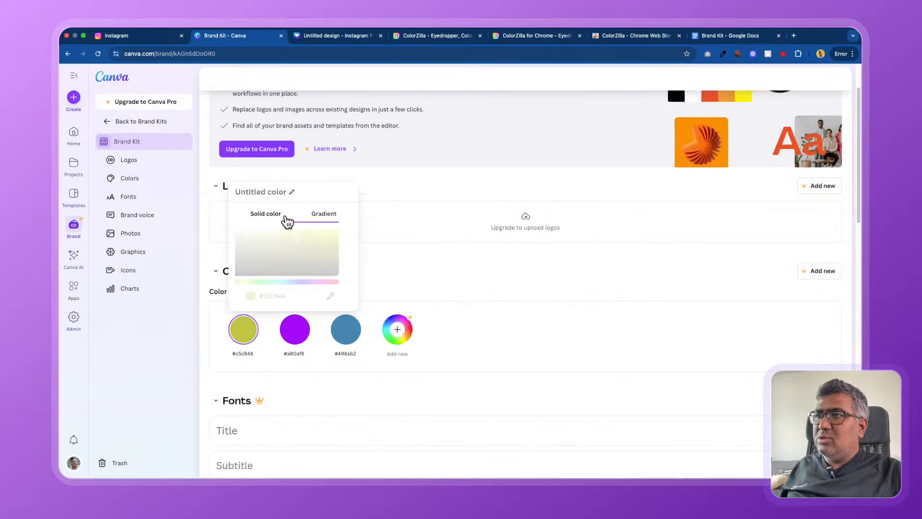
left_click(260, 267)
left_click_drag(259, 267, 333, 281)
Copy the hex code #191619 into the Google Docs brand document beneath #1a1a1a and start a new line.
left_click(298, 295)
double_click(298, 295)
left_click(284, 293)
left_click_drag(304, 294, 274, 293)
right_click(276, 292)
left_click(301, 303)
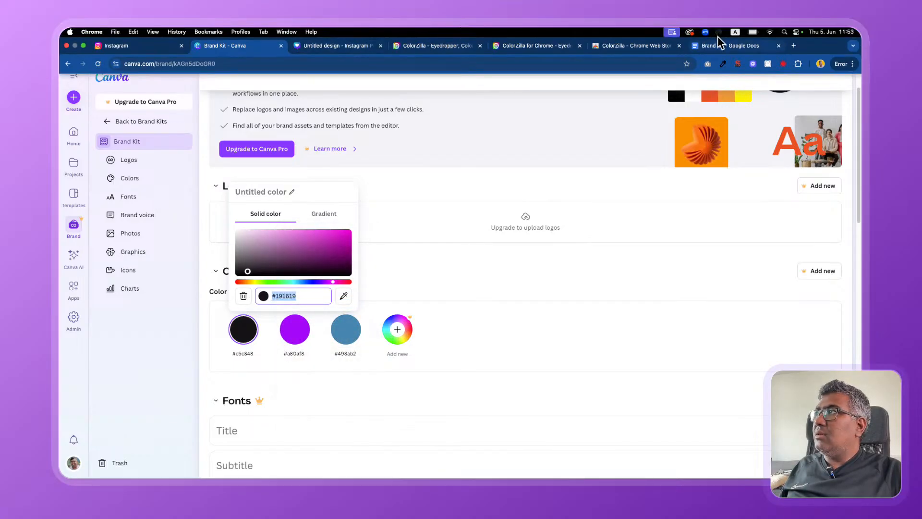
left_click(725, 36)
key("super+v")
key("Return")
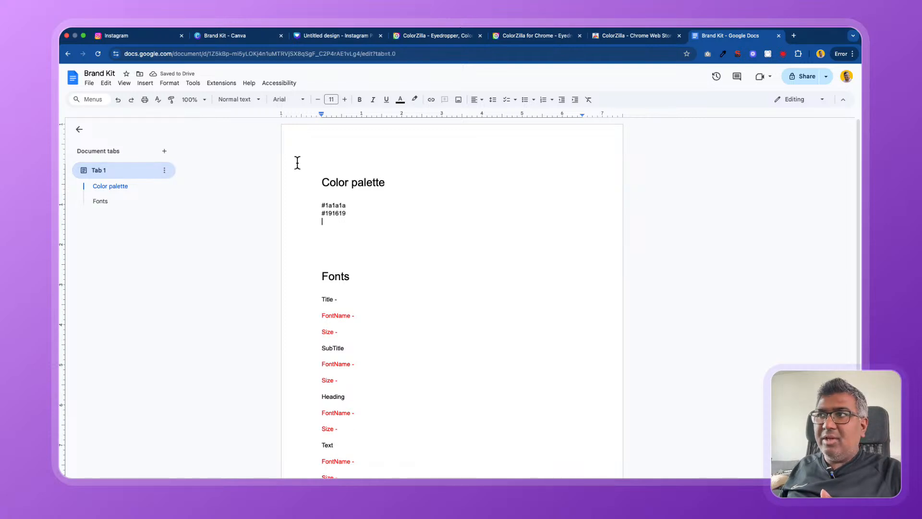
Examine the document's Fonts section with its font name and size entries for Title, SubTitle, Heading and Text.
scroll(368, 220, "down", 3)
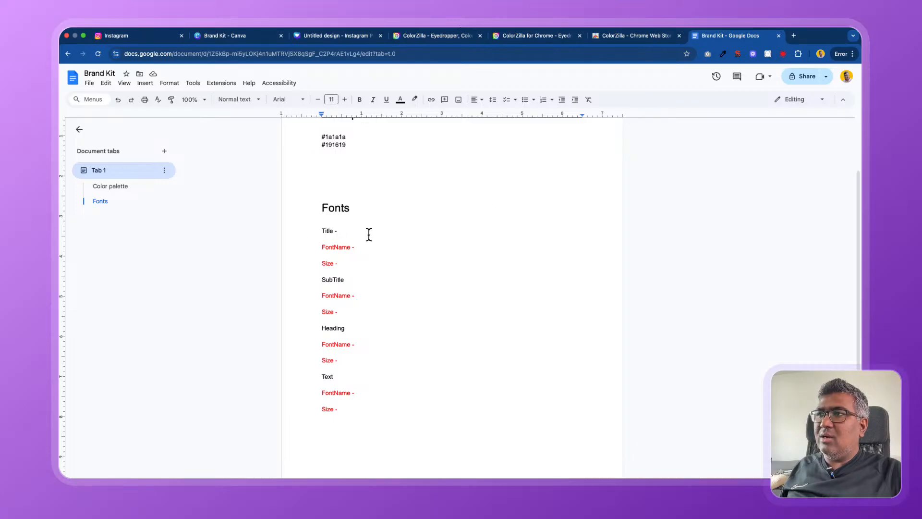
left_click_drag(357, 206, 320, 205)
left_click(376, 249)
left_click(356, 234)
double_click(358, 231)
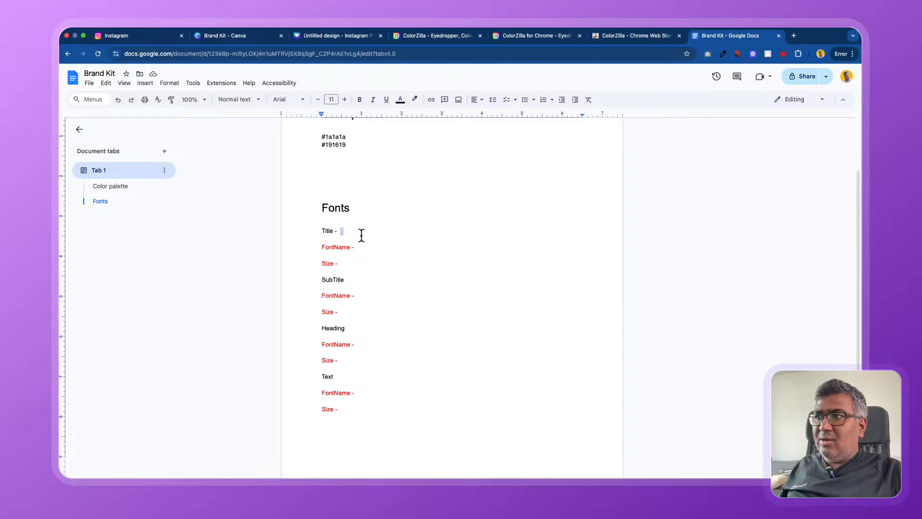
scroll(354, 260, "down", 1)
double_click(352, 248)
left_click_drag(321, 216, 341, 212)
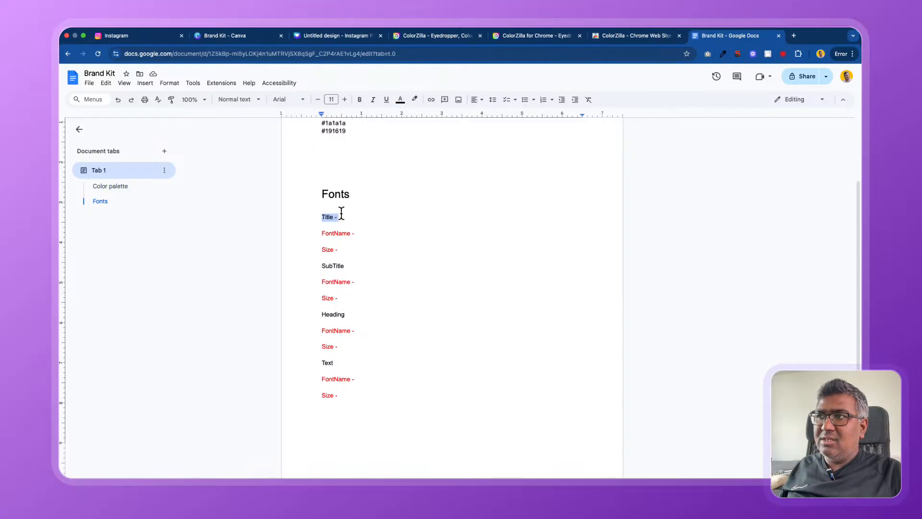
left_click(369, 249)
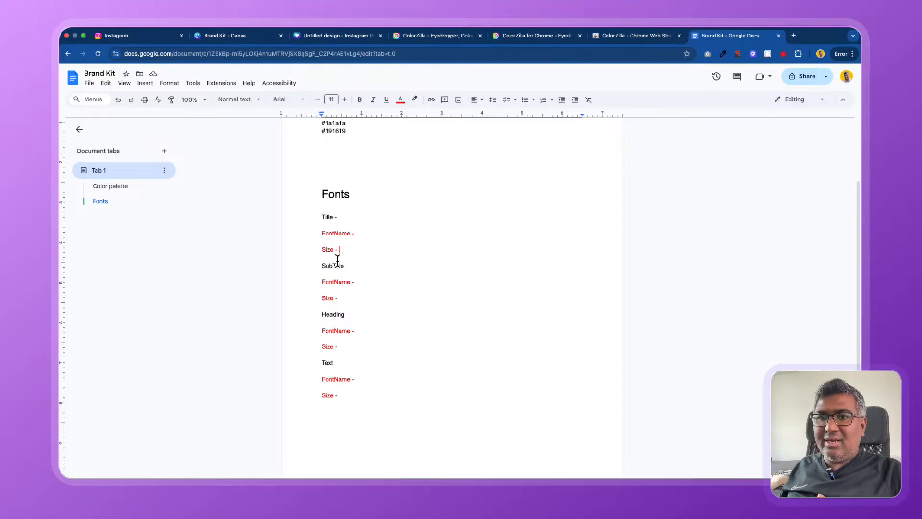
left_click_drag(317, 218, 348, 216)
left_click_drag(318, 266, 356, 264)
left_click_drag(322, 314, 356, 314)
left_click_drag(320, 362, 344, 359)
left_click(379, 283)
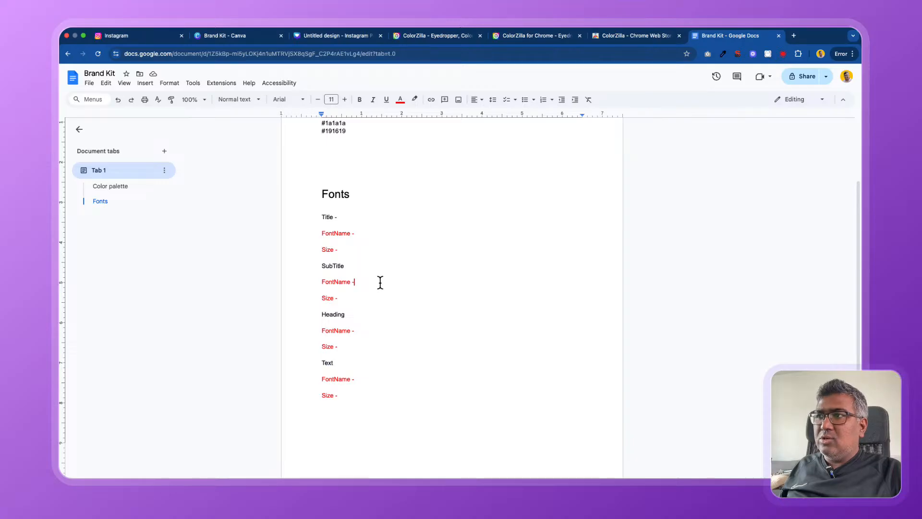
Review the whole brand document, from the color palette's hex codes to the font entries for each text level.
scroll(353, 284, "up", 1)
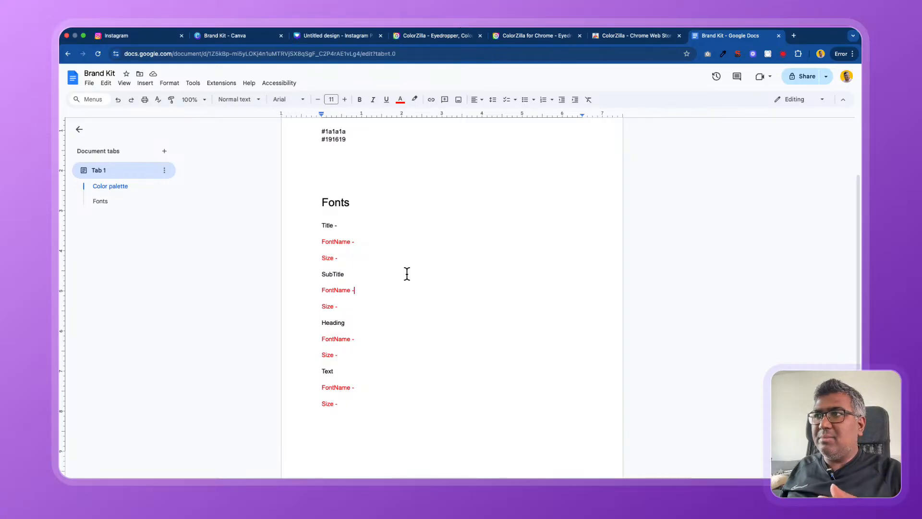
scroll(407, 274, "up", 1)
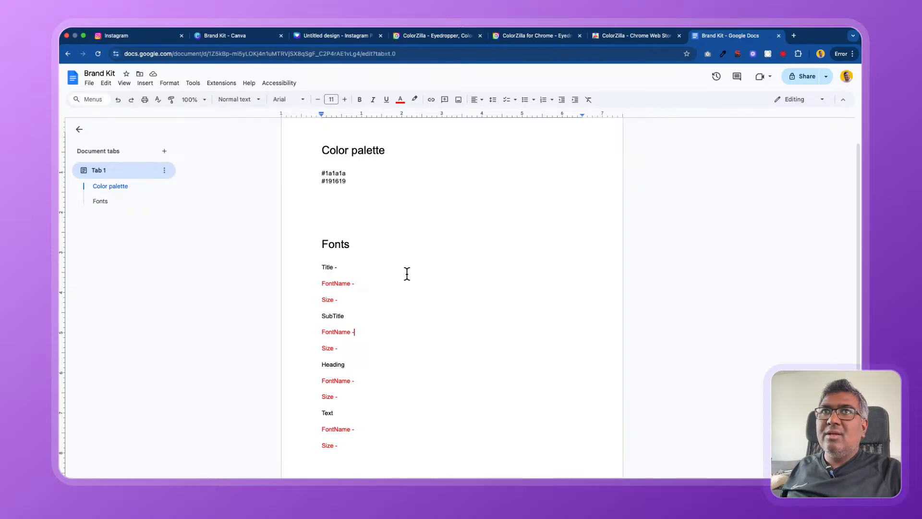
scroll(407, 273, "down", 2)
scroll(406, 274, "up", 3)
scroll(407, 274, "down", 3)
scroll(384, 149, "up", 3)
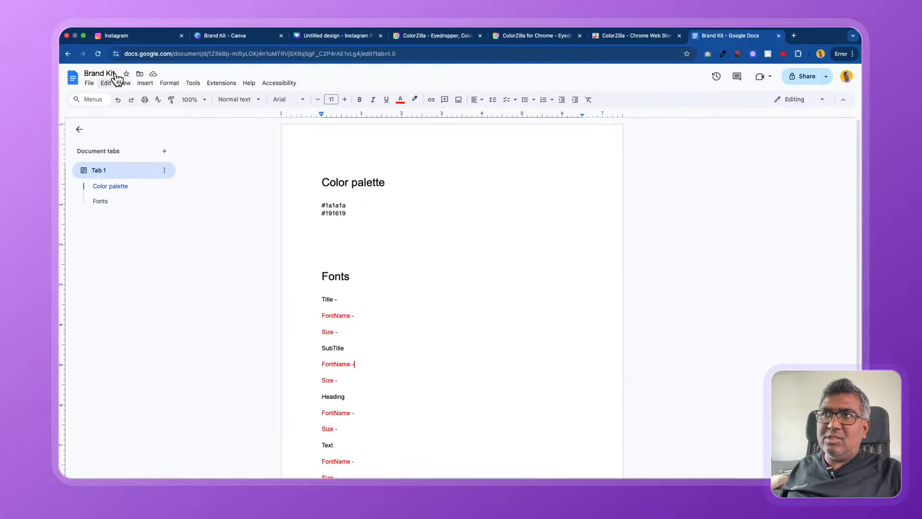
scroll(242, 154, "down", 3)
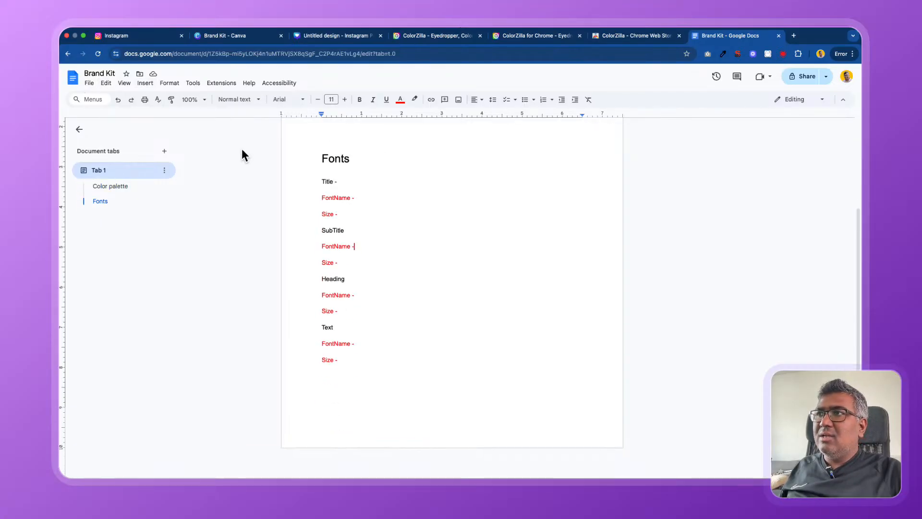
scroll(329, 198, "up", 3)
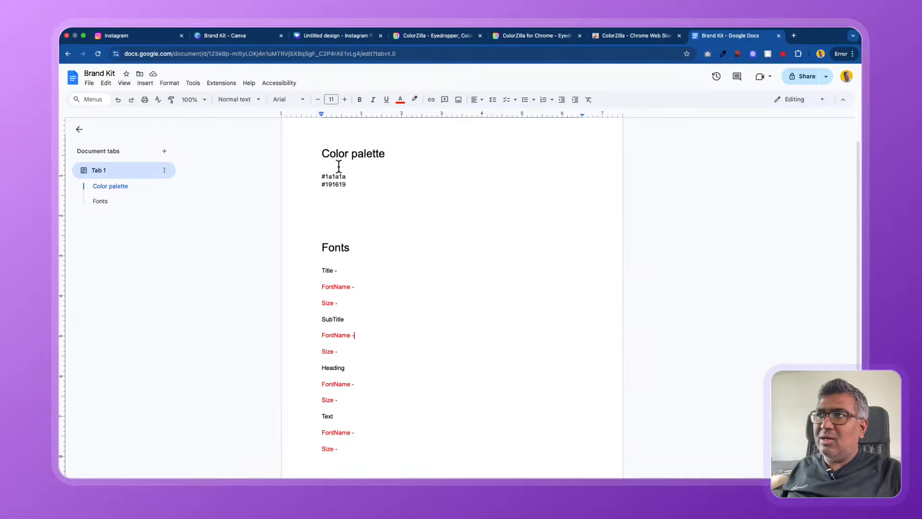
left_click_drag(321, 174, 349, 206)
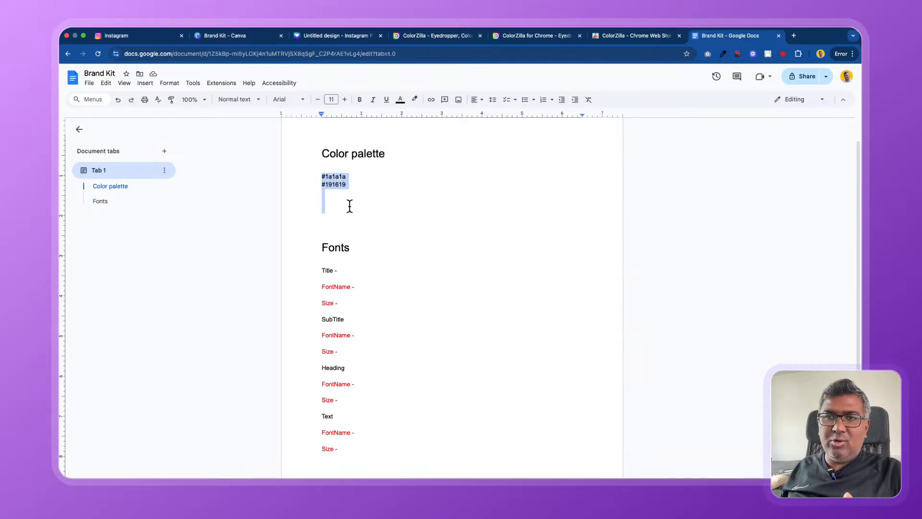
scroll(349, 207, "down", 2)
left_click_drag(321, 193, 367, 379)
left_click(387, 341)
scroll(379, 253, "up", 2)
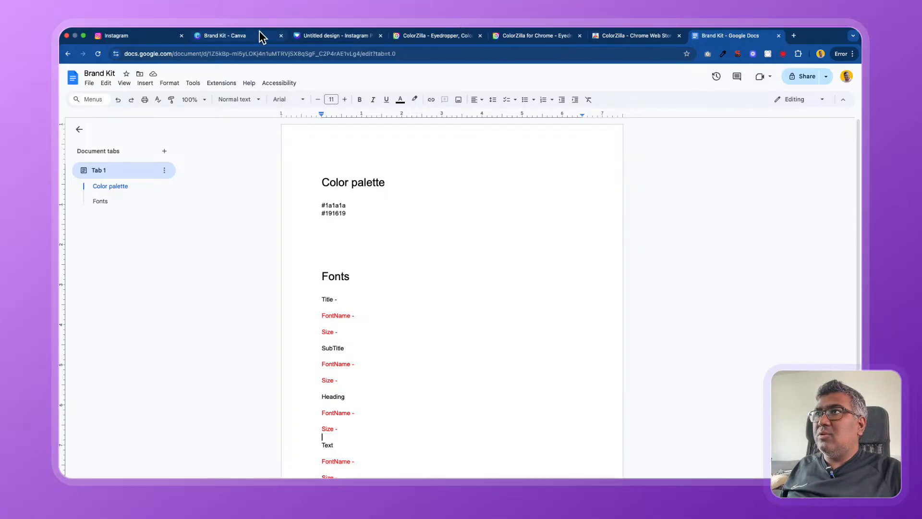
Examine the ColorZilla website, its Chrome extension page and its Chrome Web Store listing.
left_click(340, 35)
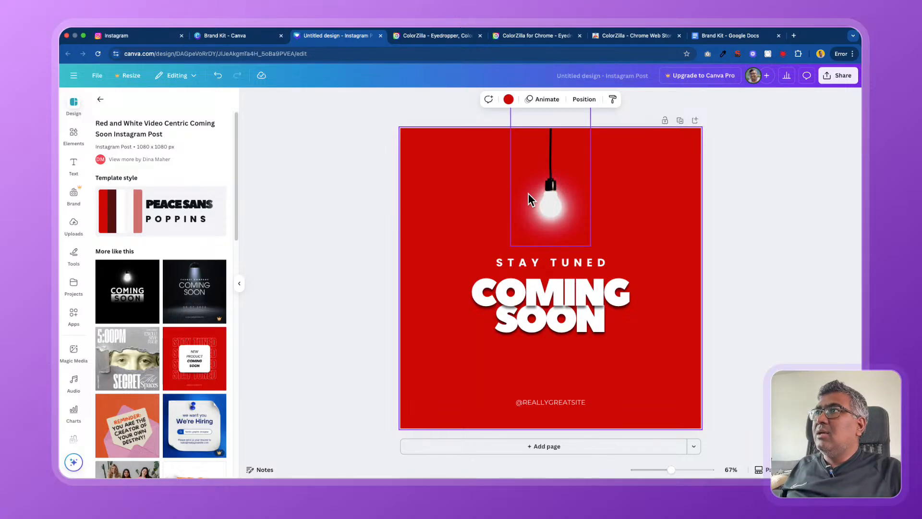
left_click(434, 35)
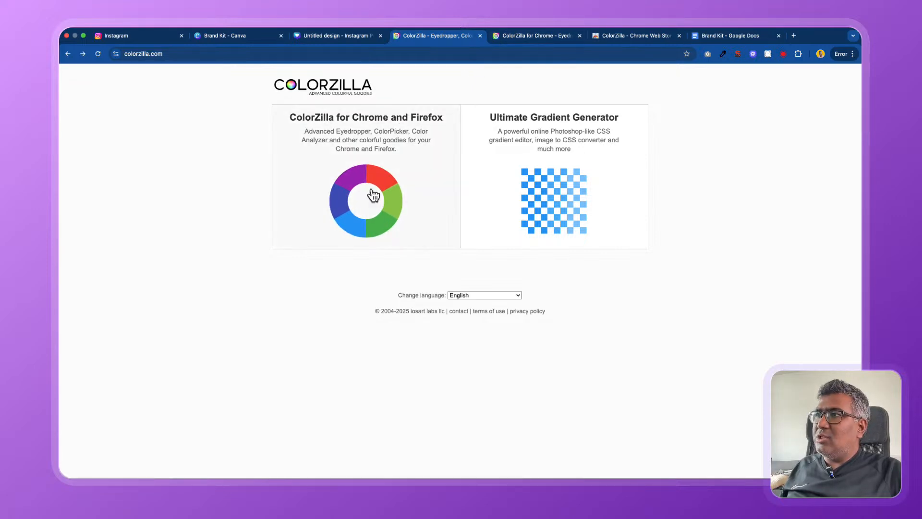
left_click(526, 35)
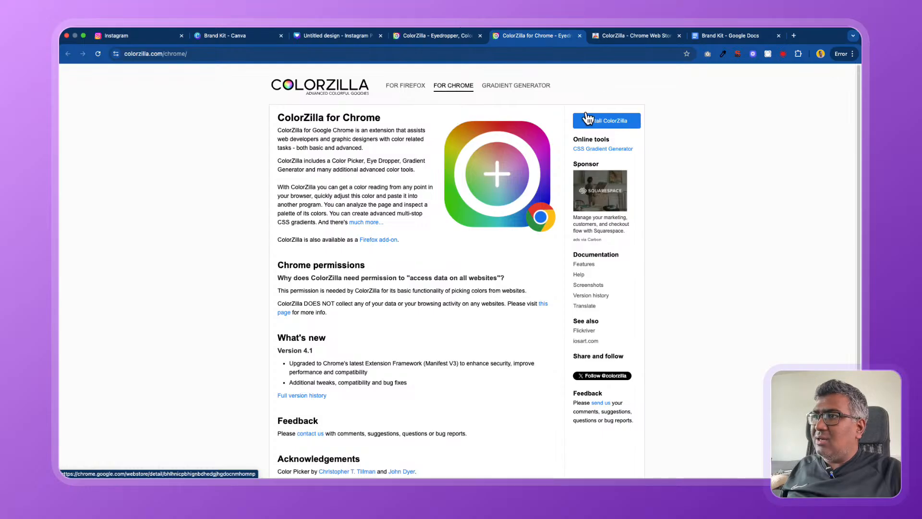
scroll(613, 240, "down", 2)
left_click(632, 32)
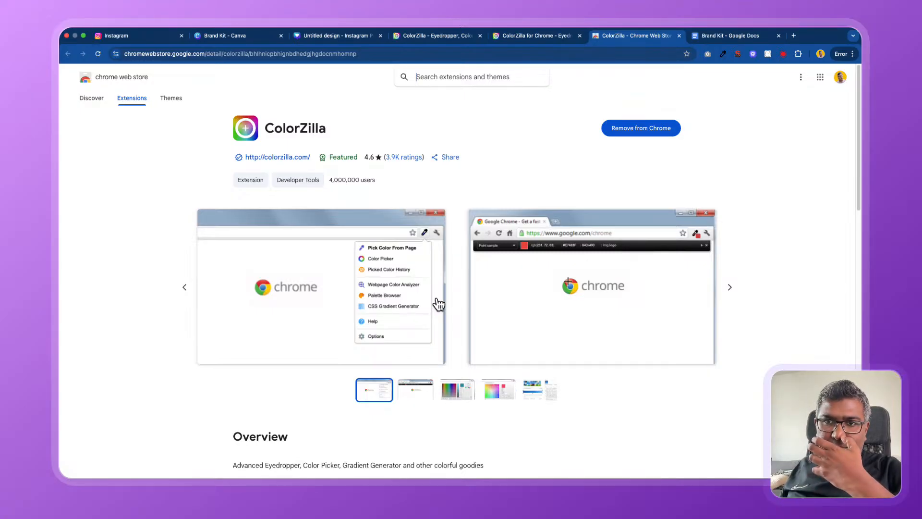
scroll(679, 318, "down", 1)
scroll(600, 231, "up", 1)
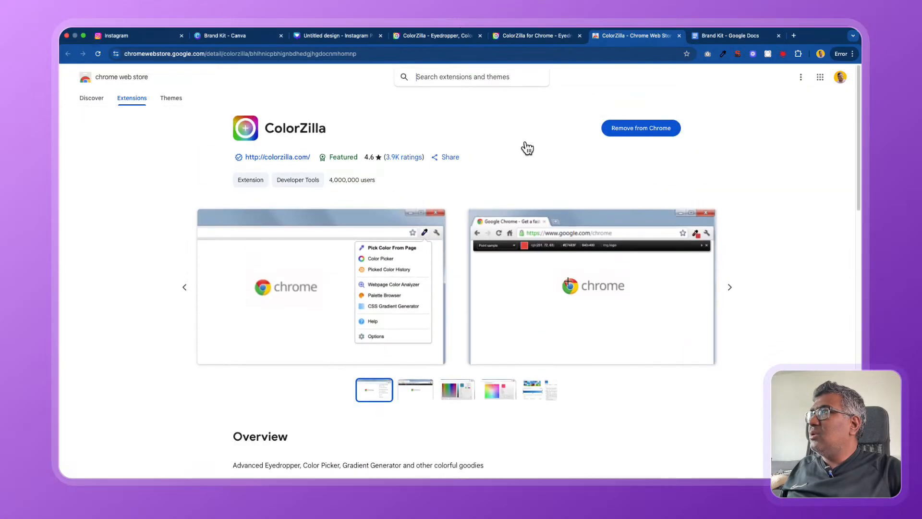
Sample the blue near the Editing option in the Canva design's header bar with ColorZilla's page color picker.
left_click(332, 35)
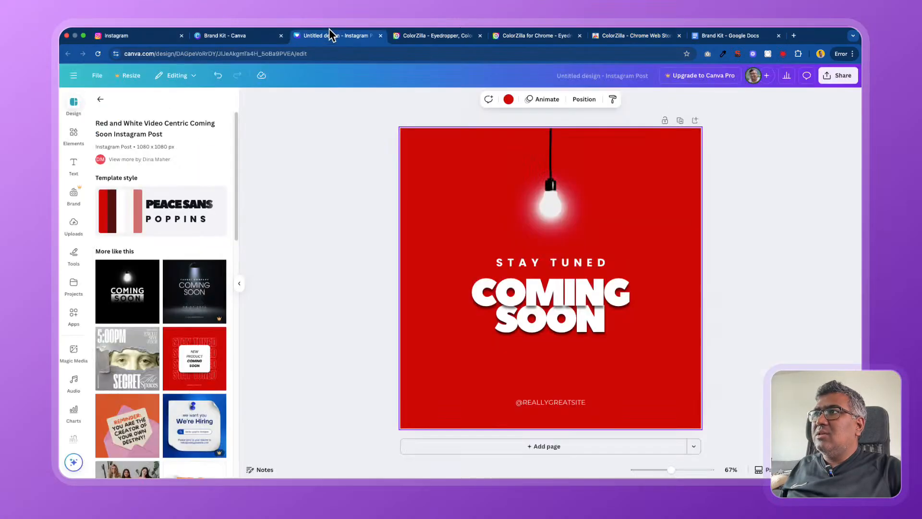
left_click(724, 51)
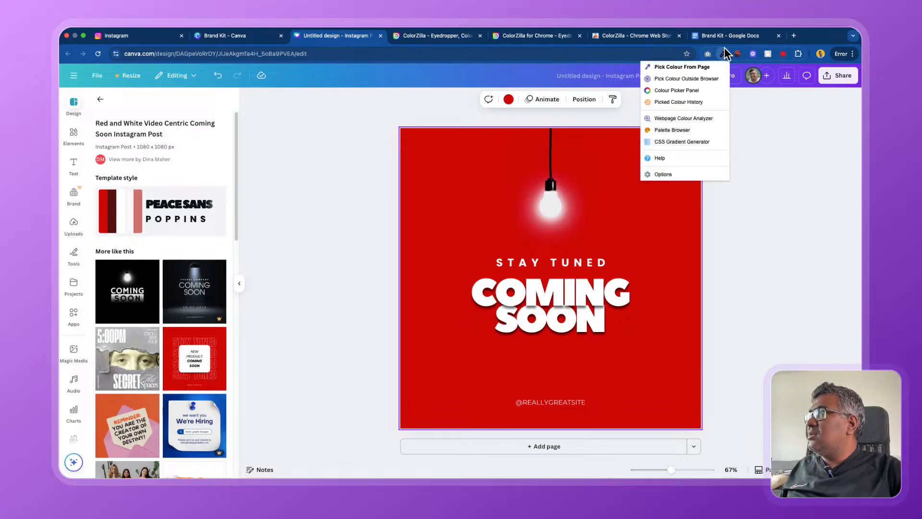
left_click(670, 66)
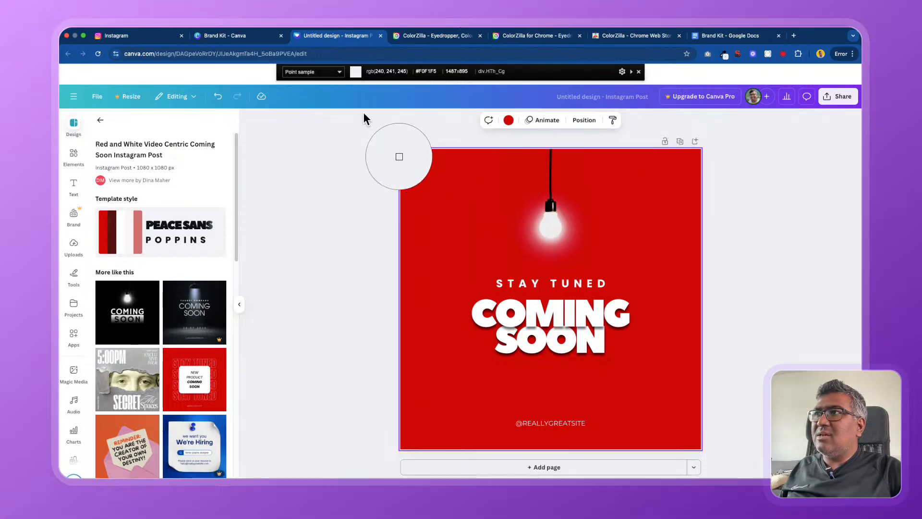
left_click(201, 80)
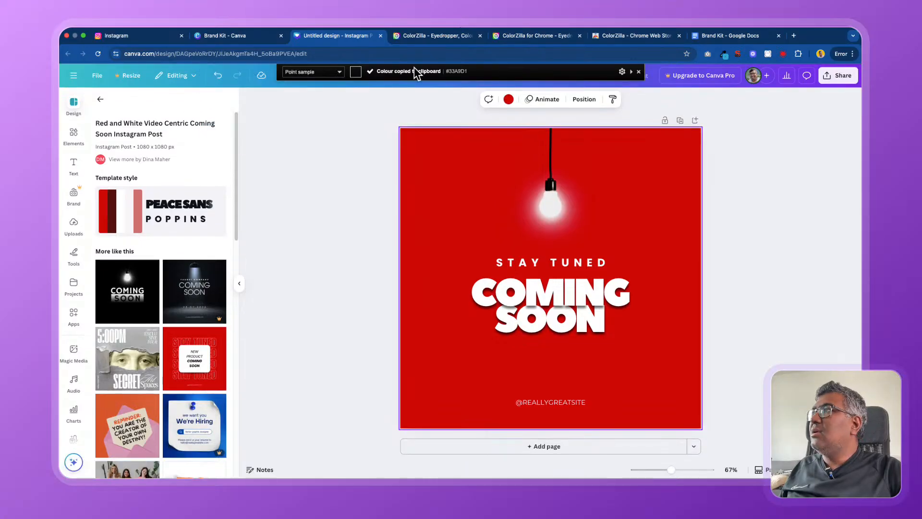
Copy the hex code 33a9d1 of the sampled blue from ColorZilla's Colour Picker Panel.
left_click(723, 52)
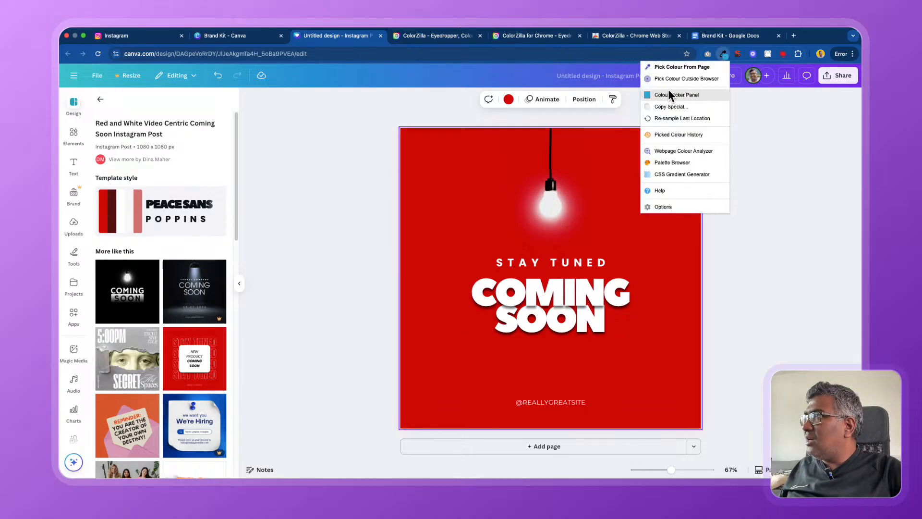
left_click(686, 94)
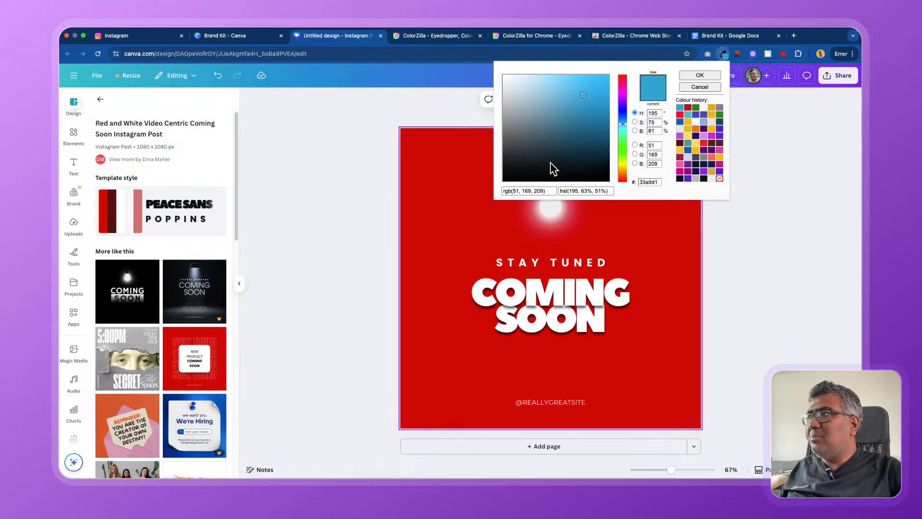
left_click_drag(658, 181, 644, 181)
right_click(646, 181)
left_click(673, 246)
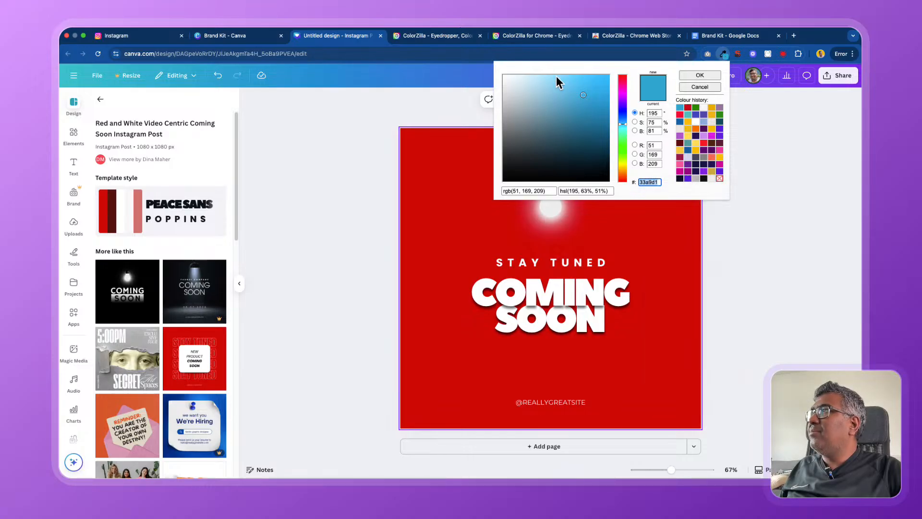
Add #33a9d1 to the Color palette section of the Google Docs brand document and start a new line.
left_click(720, 30)
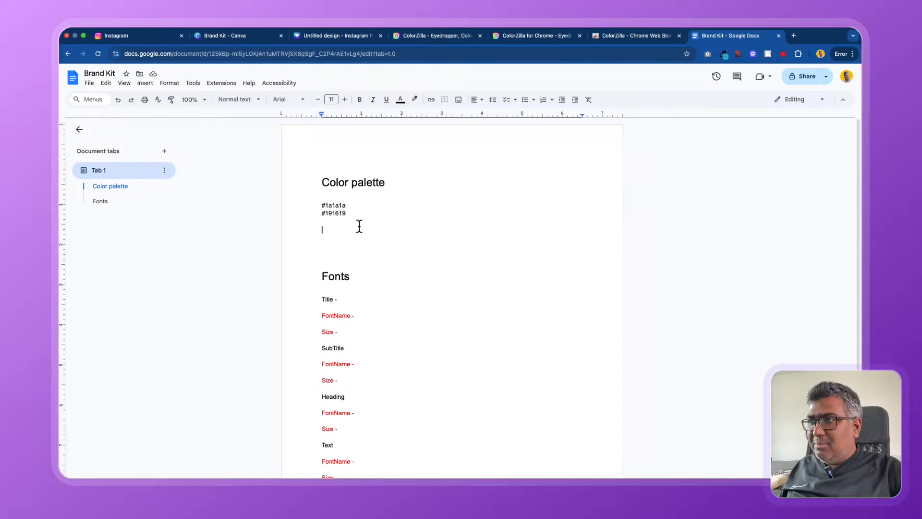
key("super+v")
key("Return")
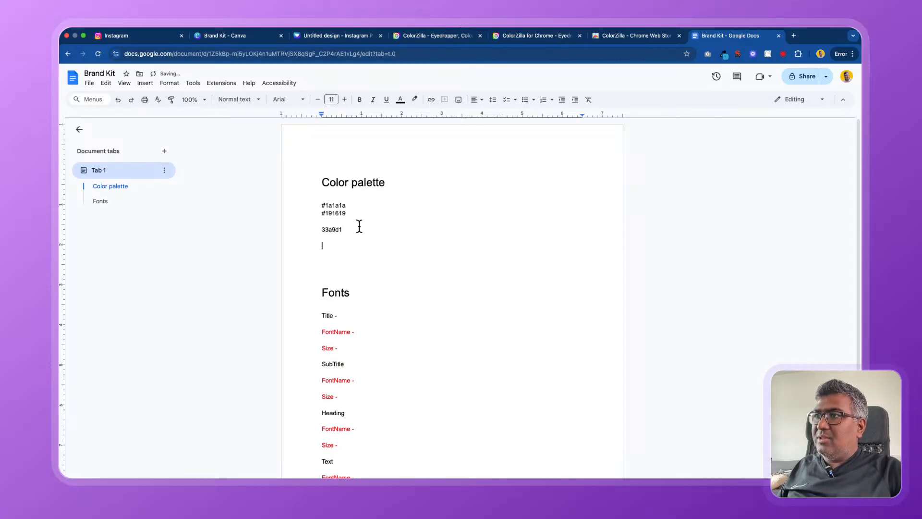
key("Up")
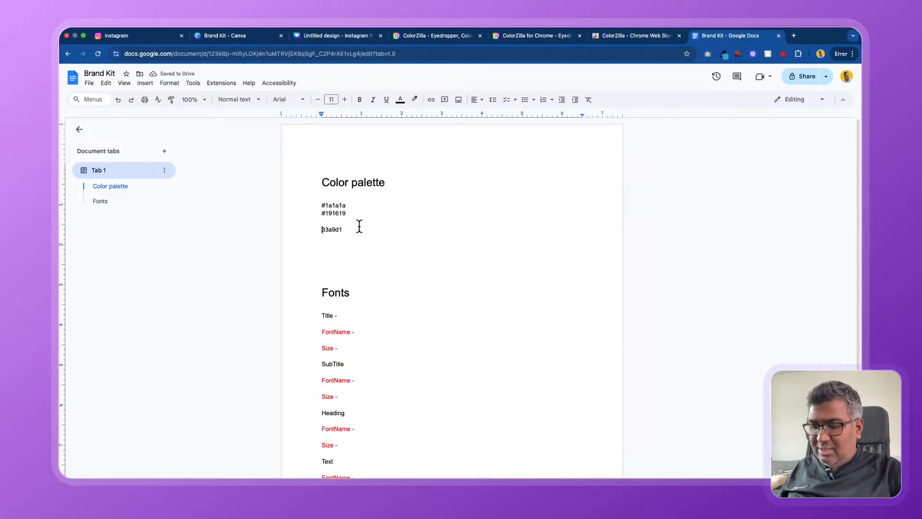
type("#")
key("End")
key("Return")
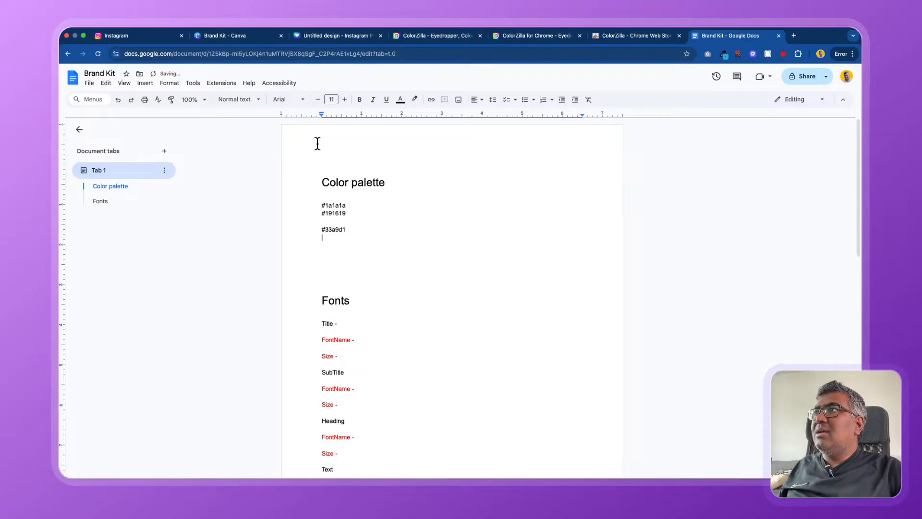
Revisit the ColorZilla extension page and store listing, return to the Canva design and deselect its background.
left_click(539, 36)
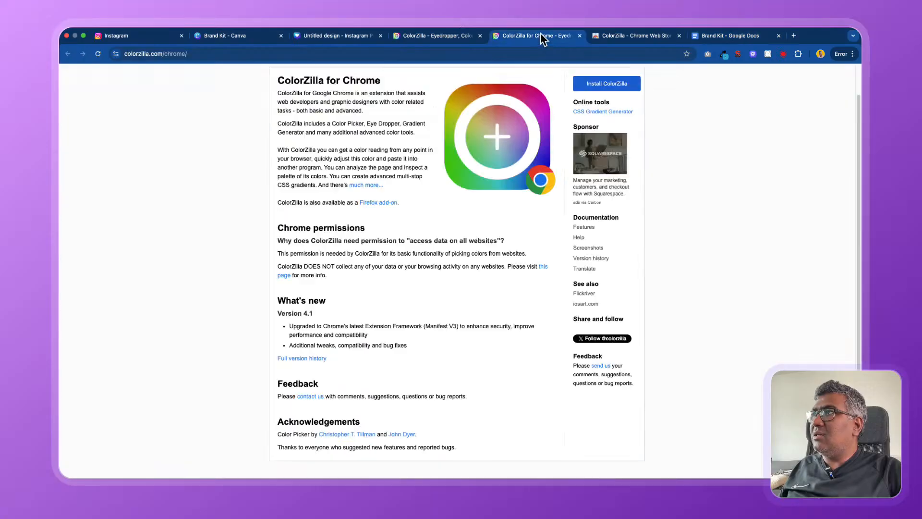
left_click(638, 35)
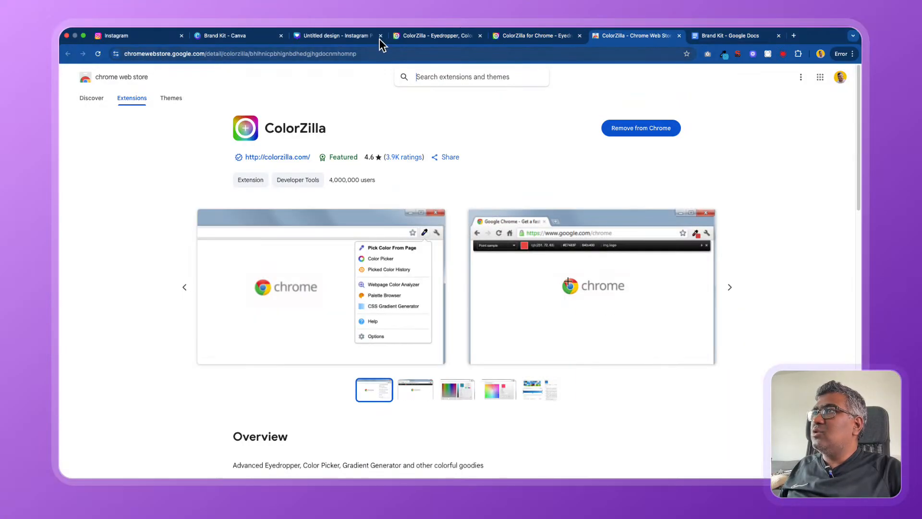
left_click(424, 34)
left_click(342, 29)
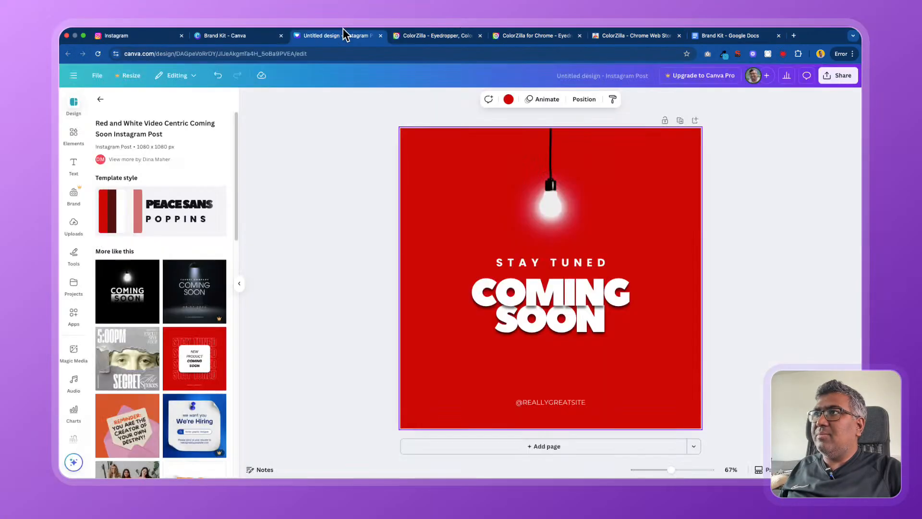
left_click(776, 107)
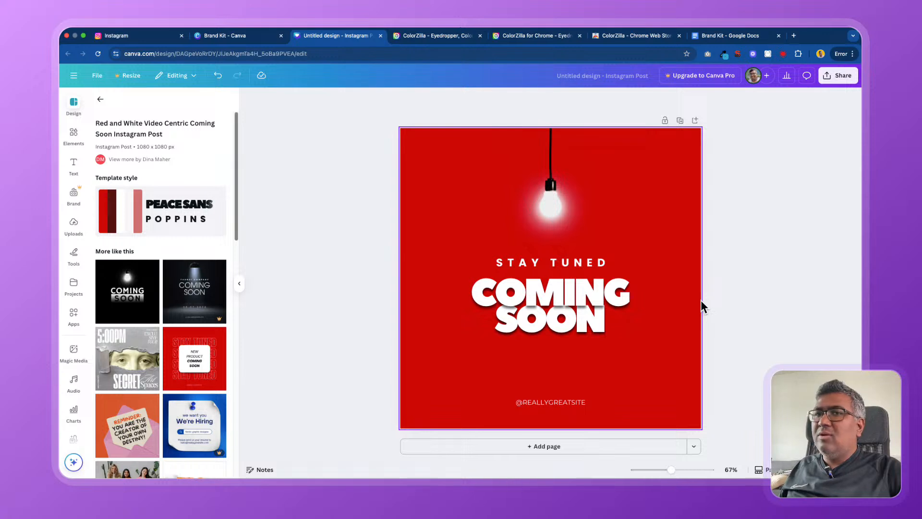
Open the Google homepage in a new browser tab and sample the blue G of its logo with ColorZilla.
left_click(794, 29)
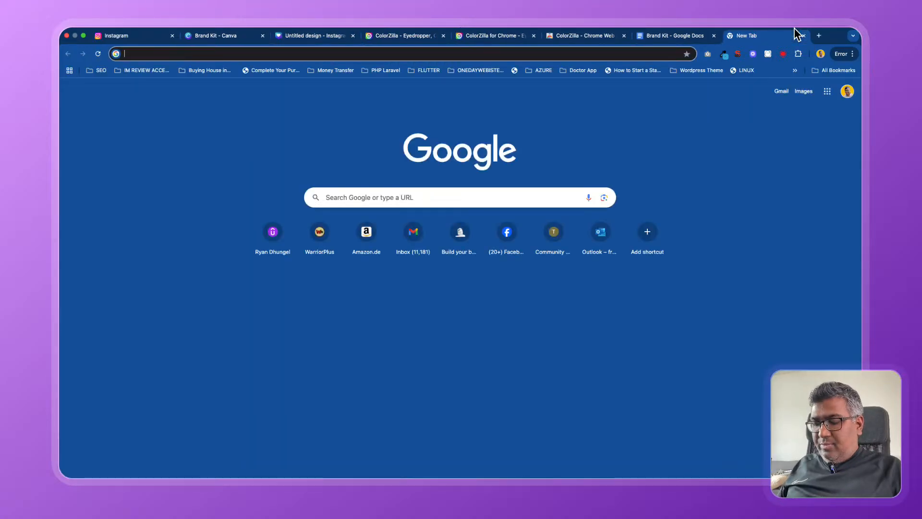
type("google")
key("Return")
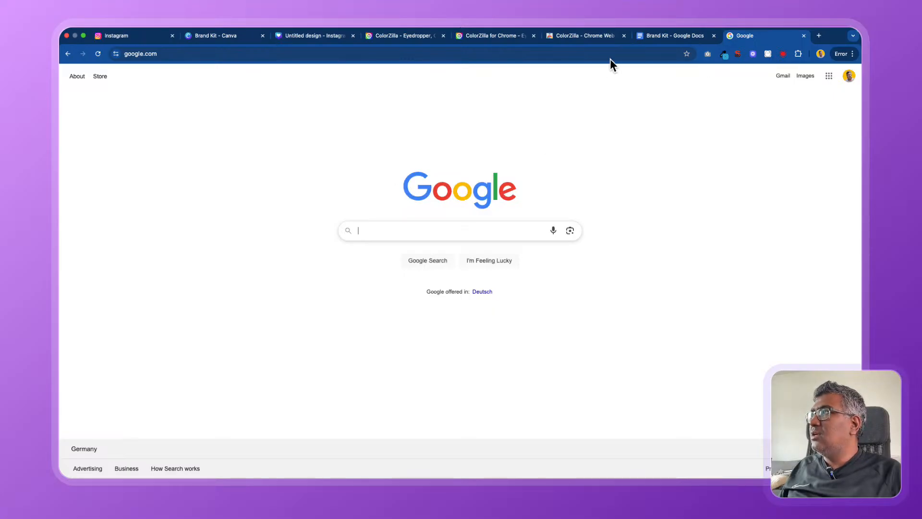
left_click(724, 51)
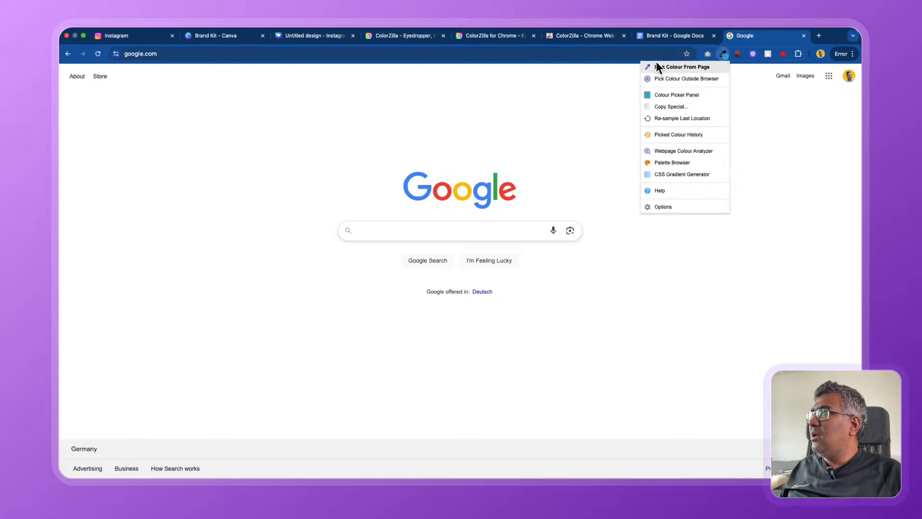
left_click(693, 65)
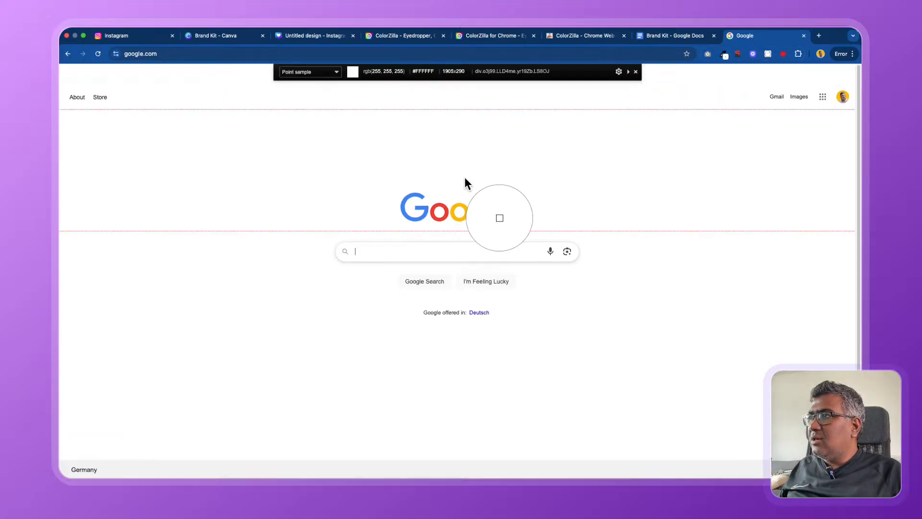
left_click(414, 190)
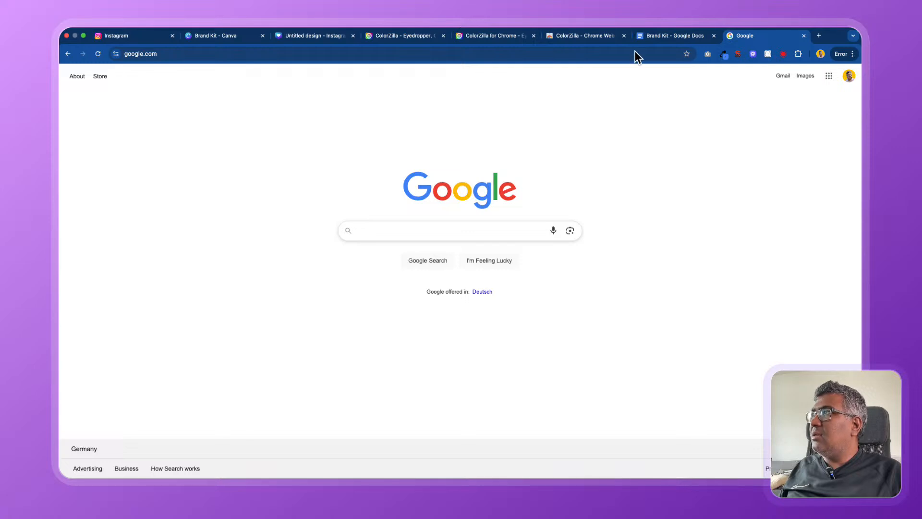
Copy the hex code 4285f4 of the logo blue from ColorZilla's Colour Picker Panel and accept the color.
left_click(723, 52)
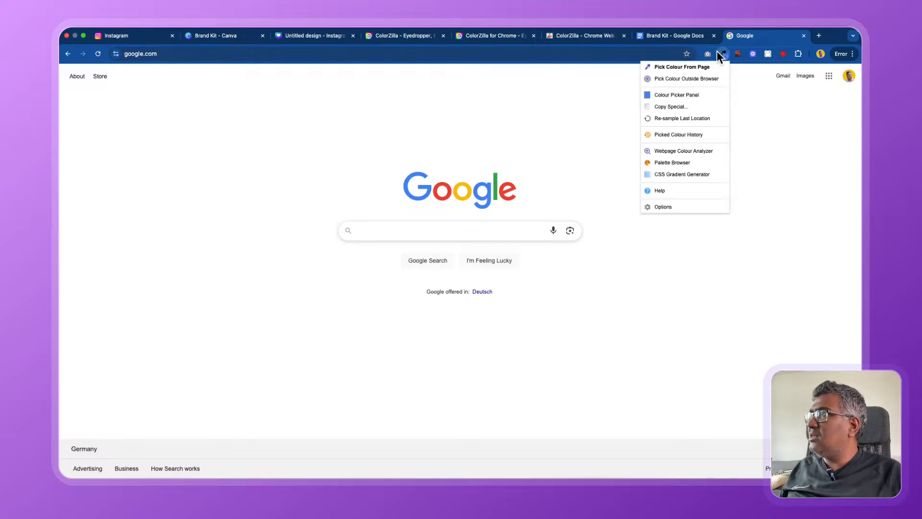
left_click(677, 95)
left_click_drag(662, 181, 640, 180)
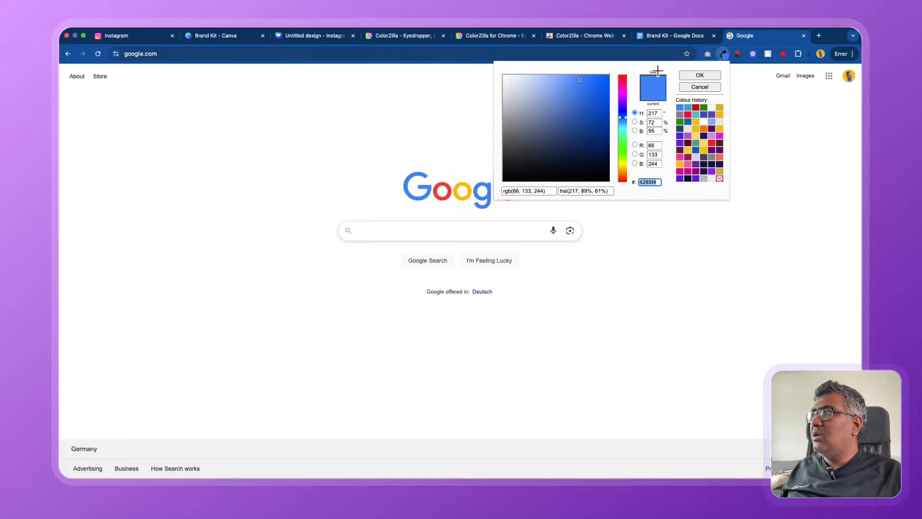
left_click(689, 75)
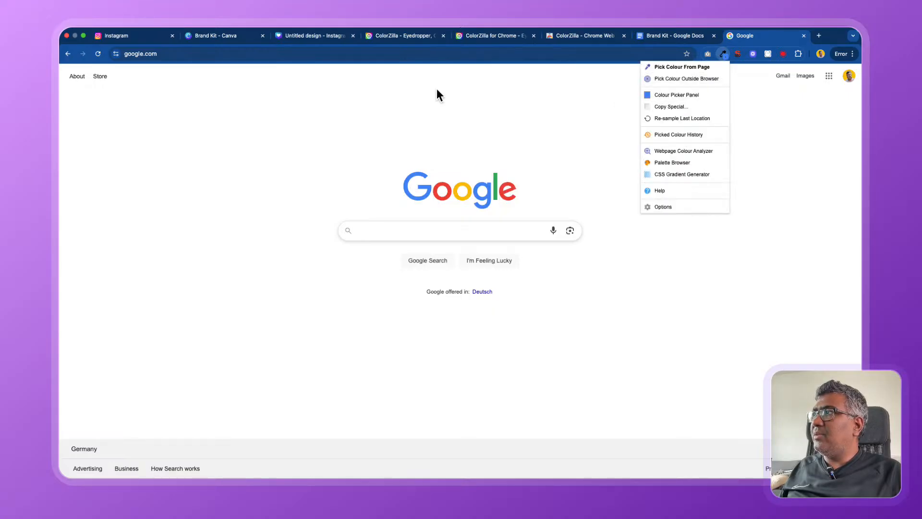
Add #4285f4 beneath #33a9d1 in the brand document's color palette and highlight the list of hex codes.
left_click(669, 35)
left_click(346, 233)
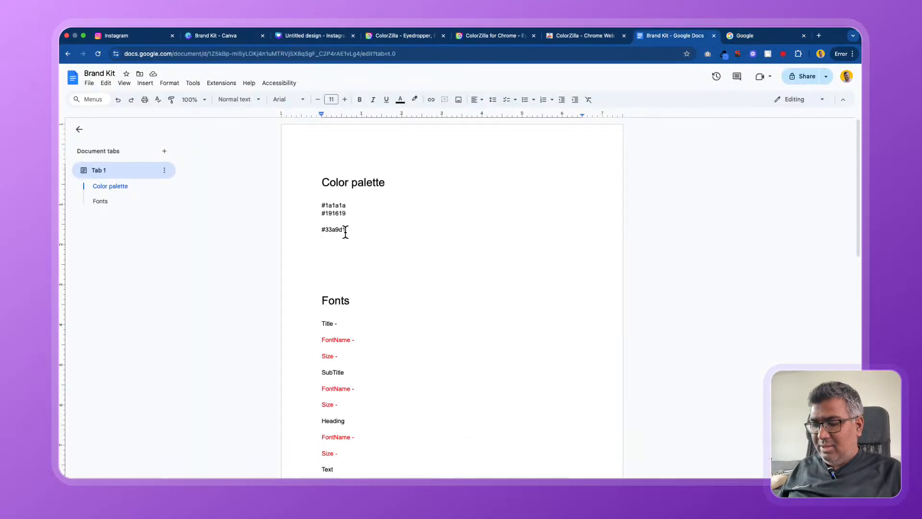
type("#")
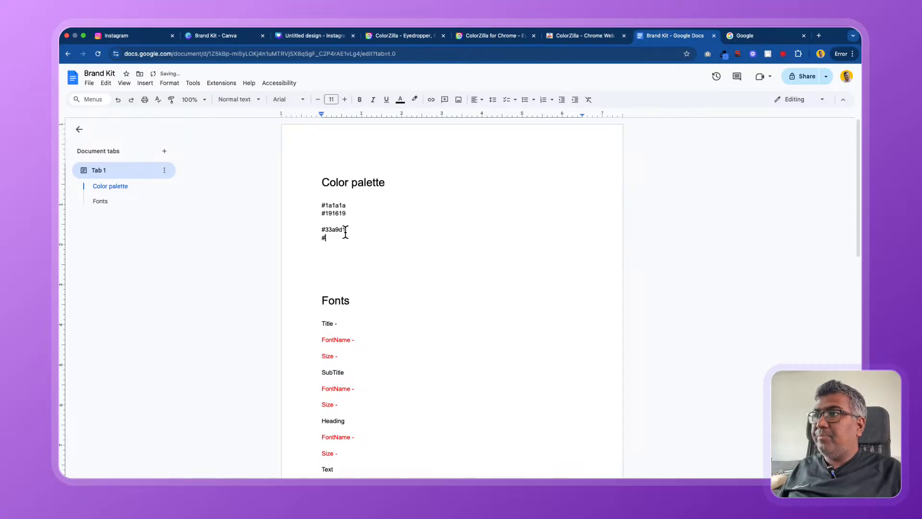
type("4285f4")
key("Return")
key("Return")
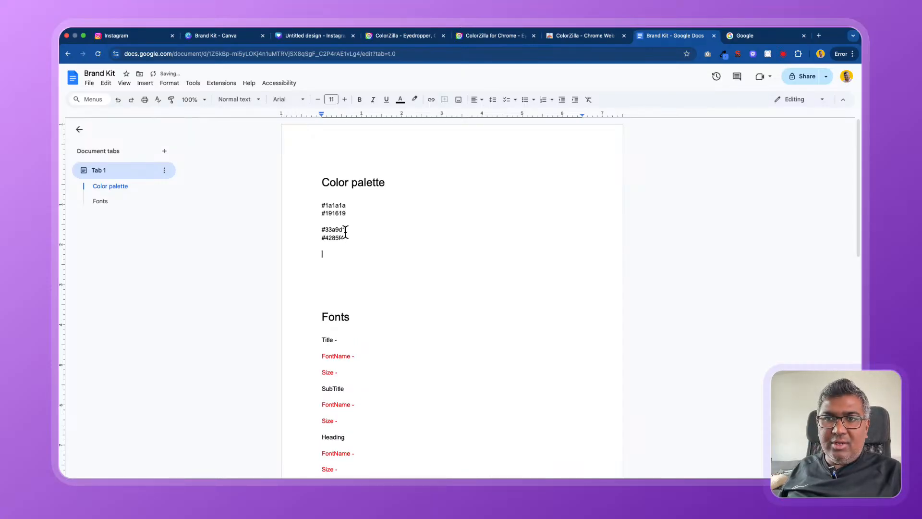
left_click(358, 242)
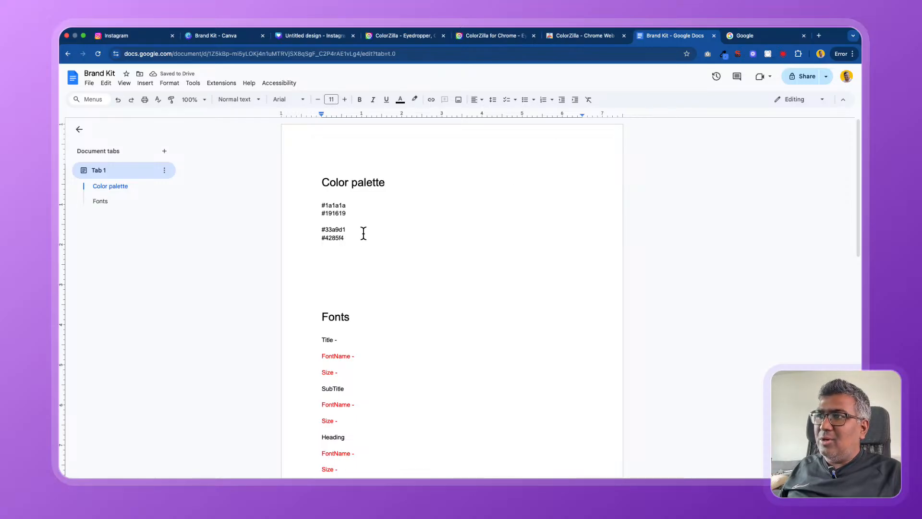
left_click_drag(360, 236, 312, 197)
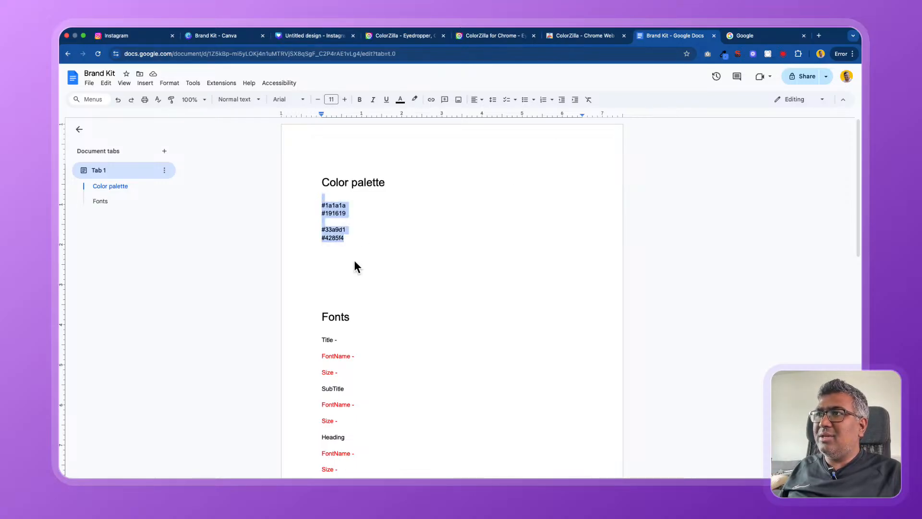
Return to the Canva design and replace the STAY TUNED text with WE ARE LAUNCHING.
left_click(304, 35)
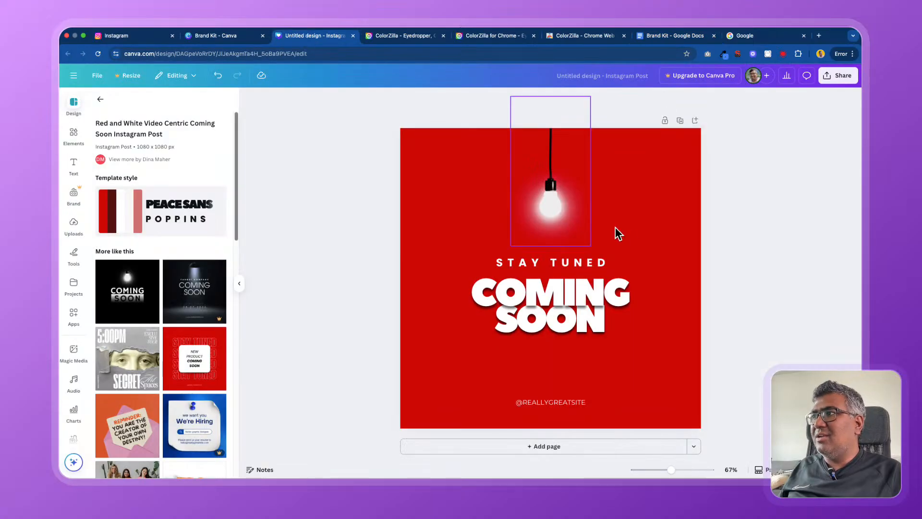
double_click(586, 302)
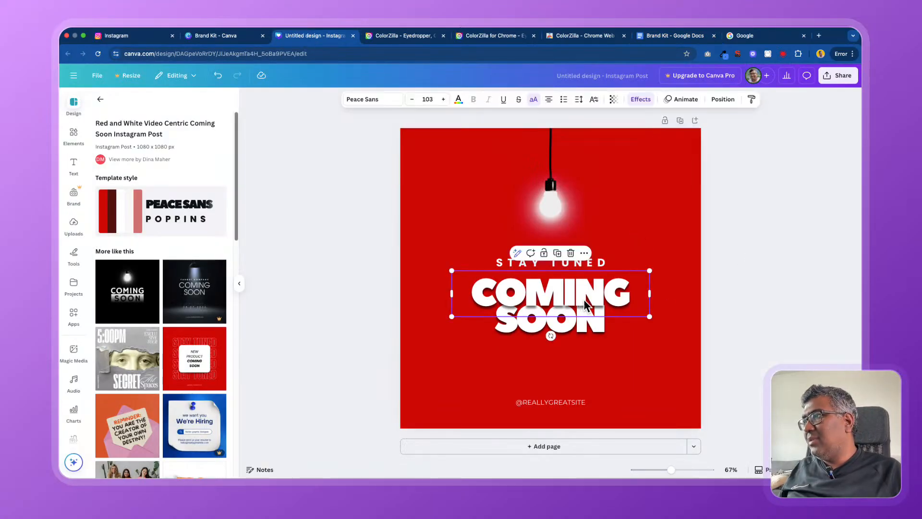
left_click(739, 282)
double_click(563, 252)
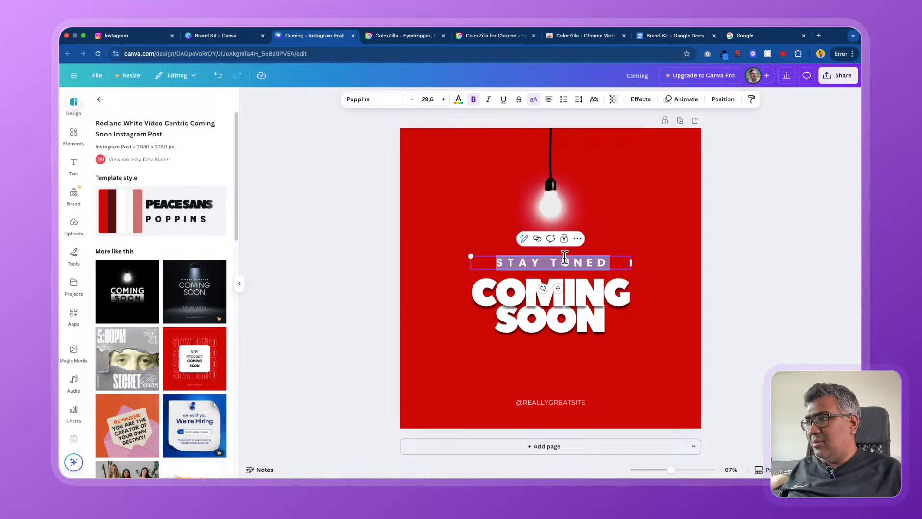
type("W")
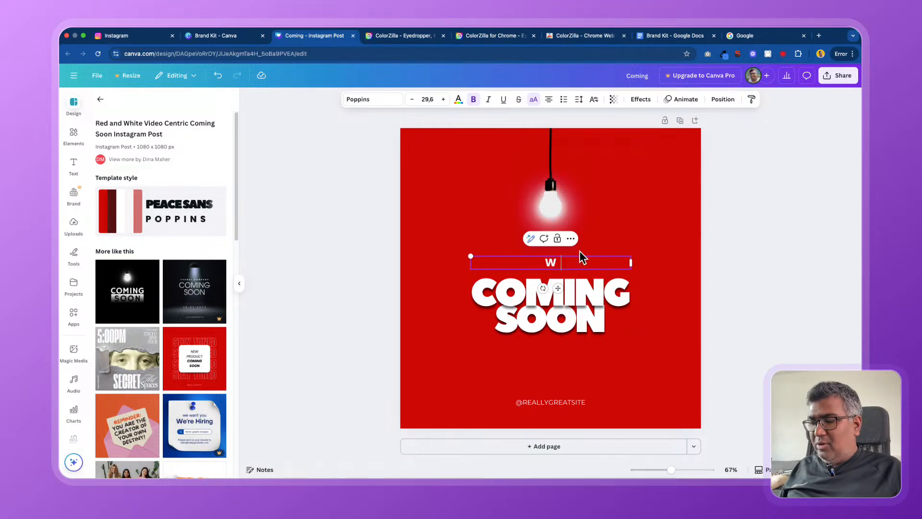
type("E ARE LAUNCHI")
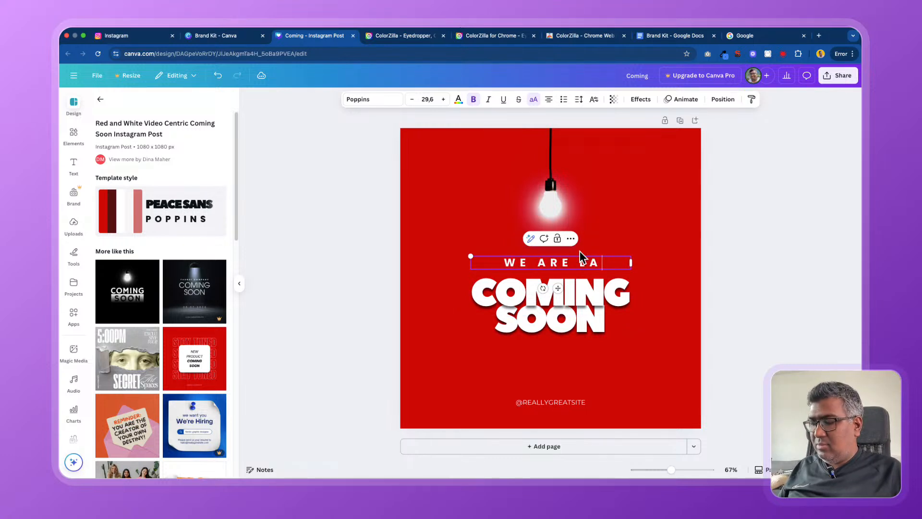
type("NG")
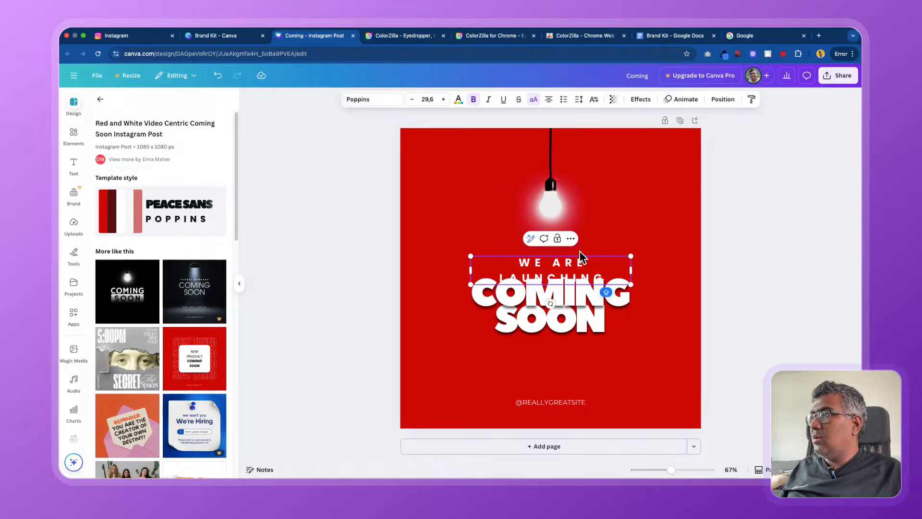
key("Escape")
left_click(730, 238)
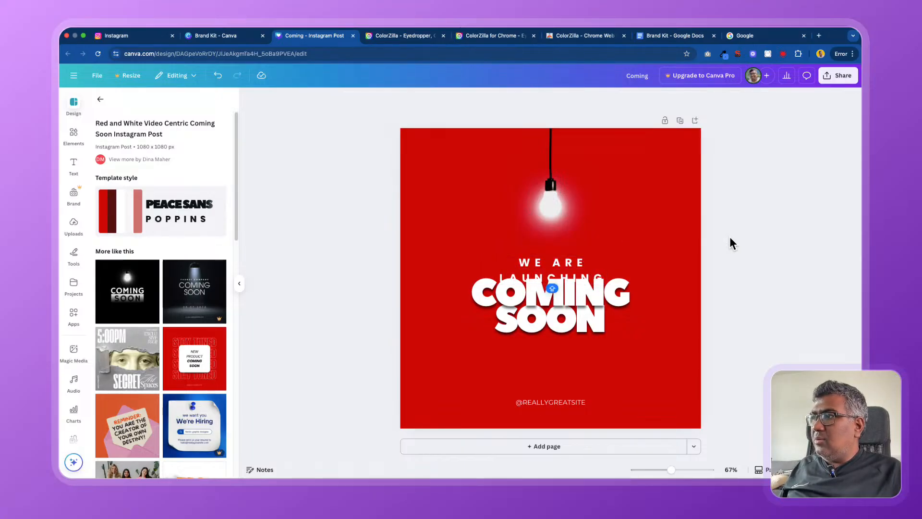
Widen the WE ARE LAUNCHING text box on both sides so the text fits on one line.
left_click(572, 263)
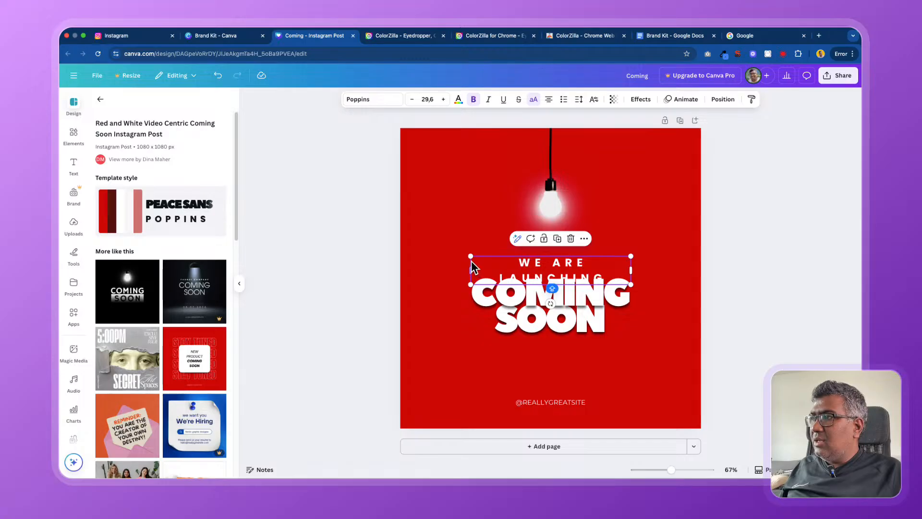
left_click_drag(473, 265, 434, 263)
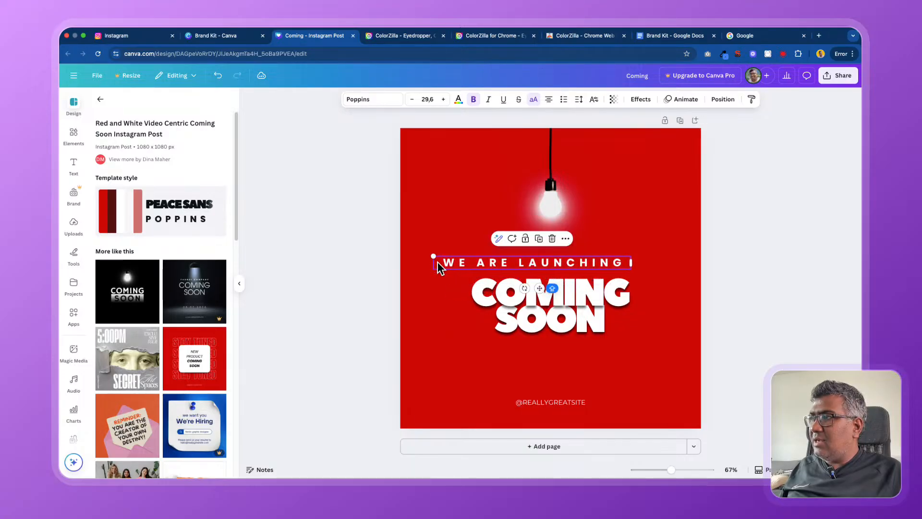
left_click_drag(631, 262, 682, 261)
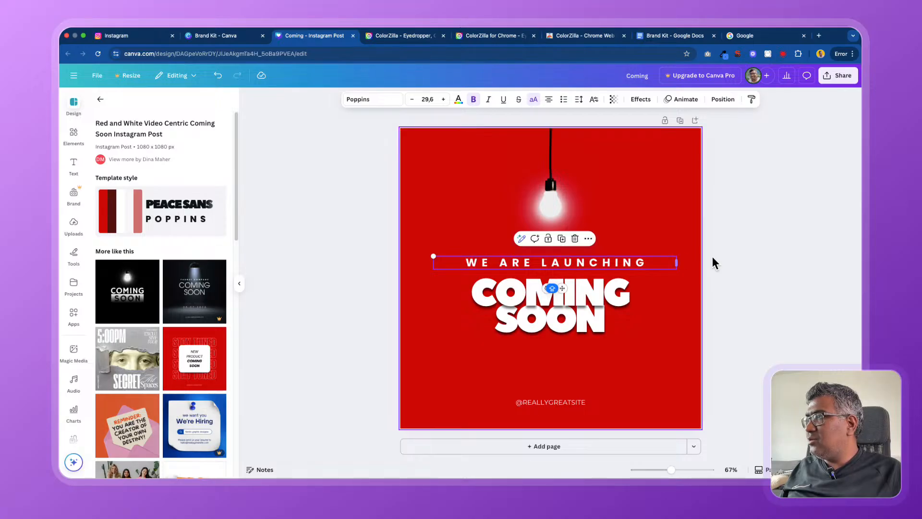
left_click(760, 267)
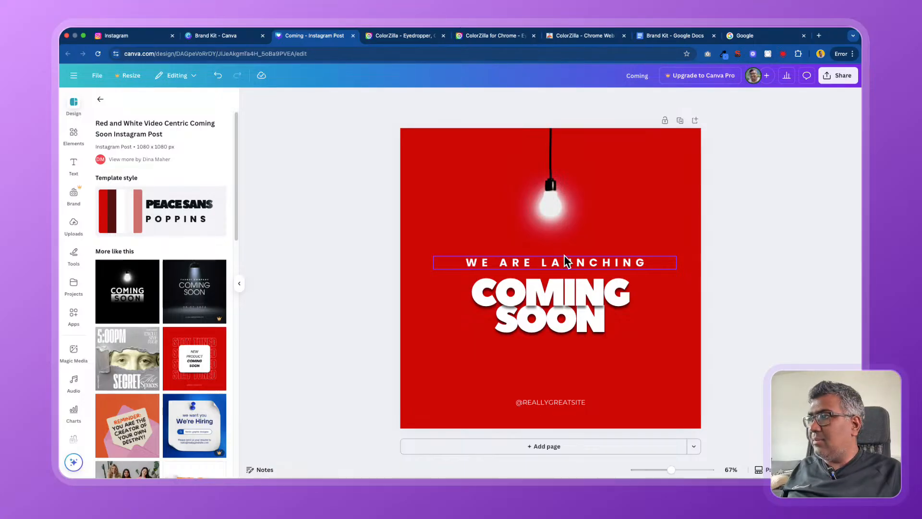
double_click(568, 401)
left_click_drag(593, 402, 523, 401)
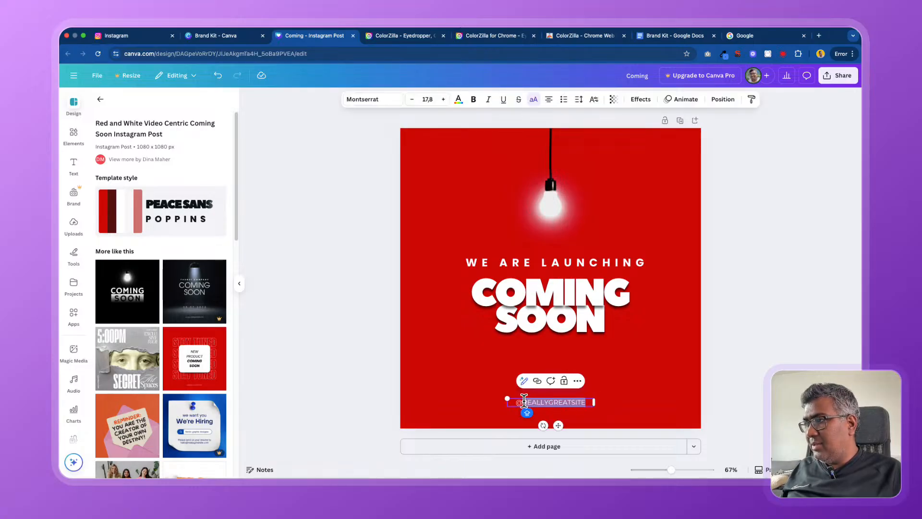
key("BackSpace")
key("BackSpace")
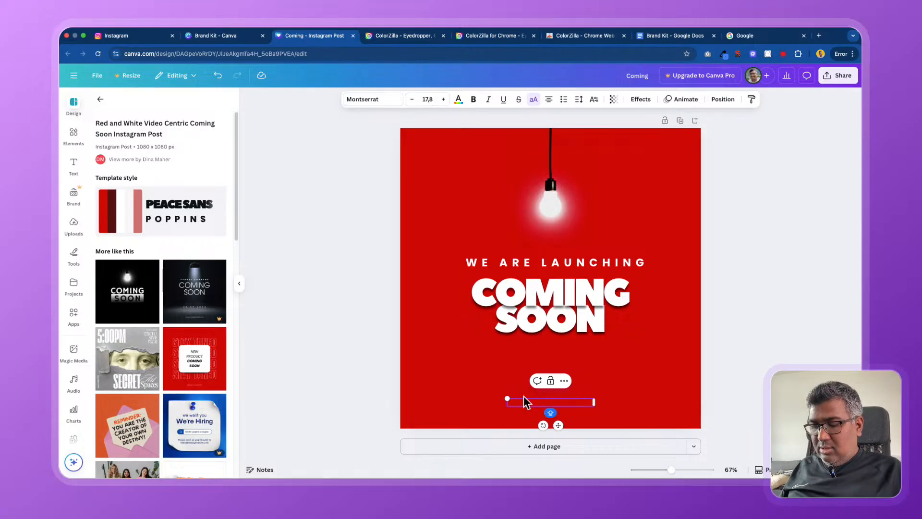
type("www.")
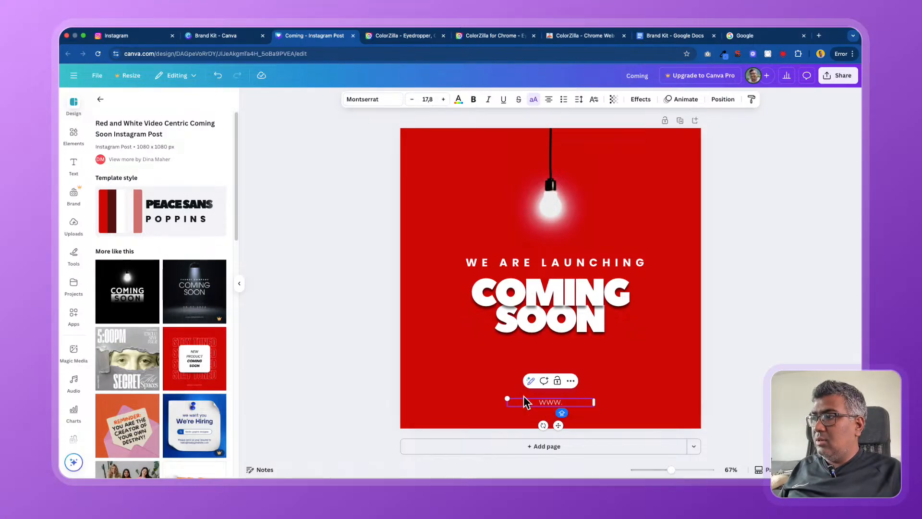
type("enochgeo")
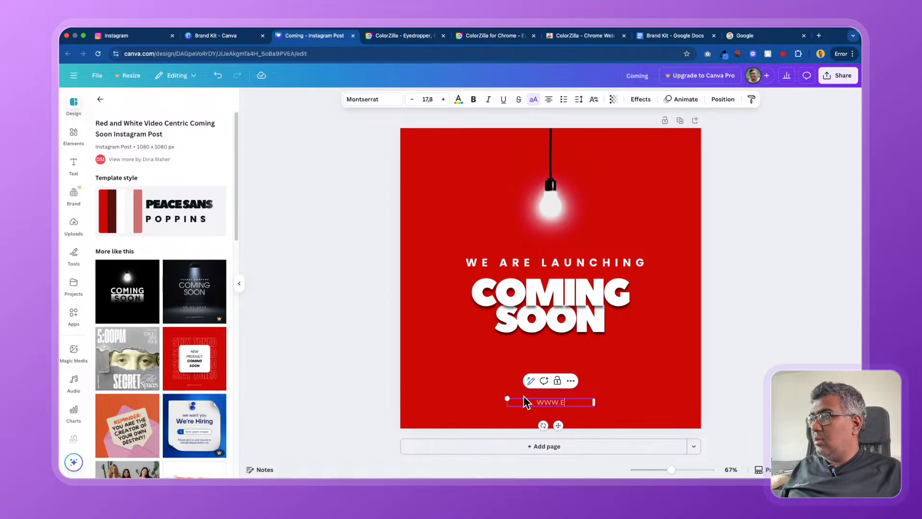
type("rge.com")
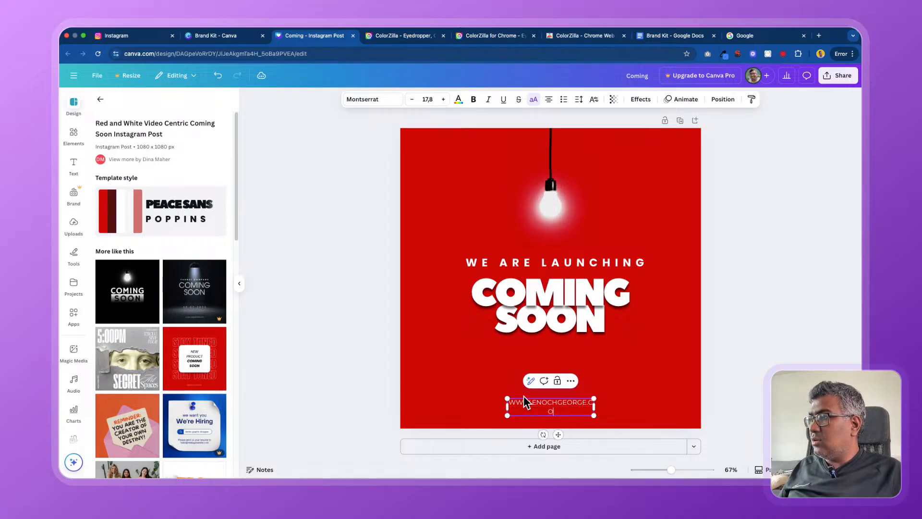
left_click_drag(596, 404, 608, 403)
left_click(746, 361)
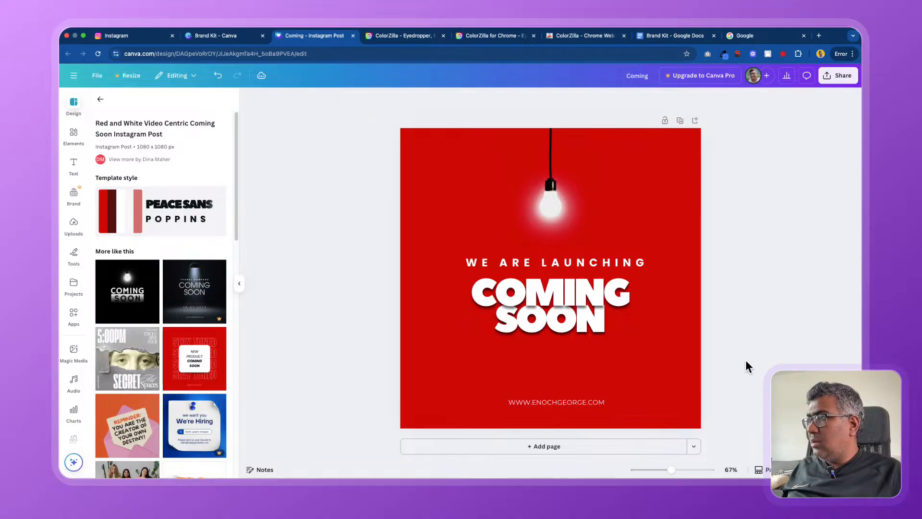
Look over the COMING heading and light bulb, and view the actions available for the background and the bulb.
left_click(623, 296)
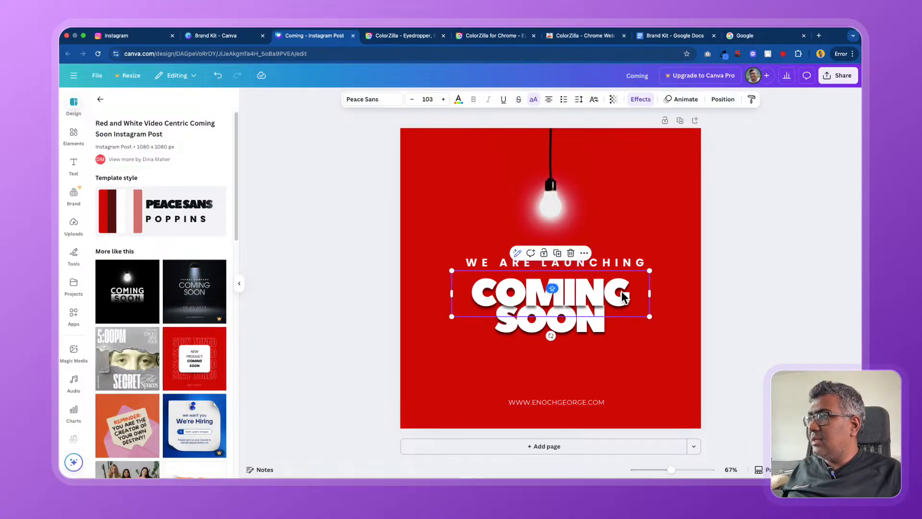
left_click(742, 330)
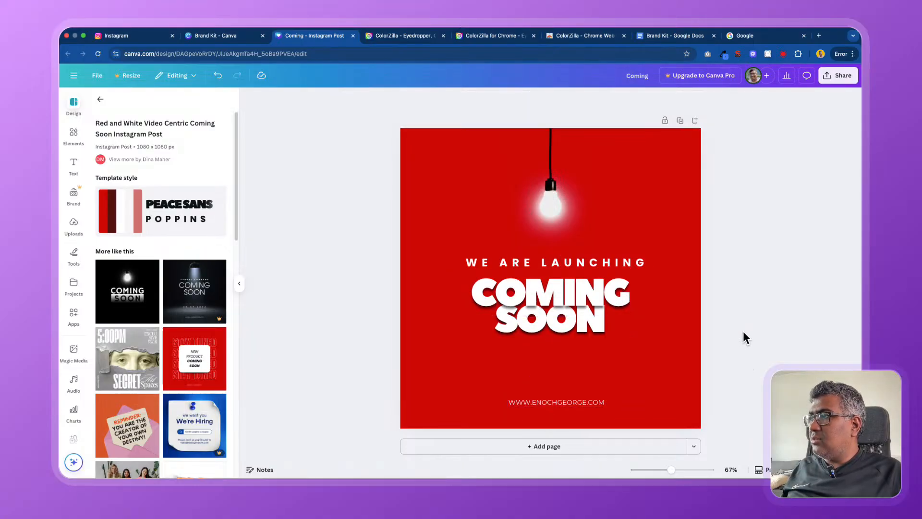
left_click(549, 215)
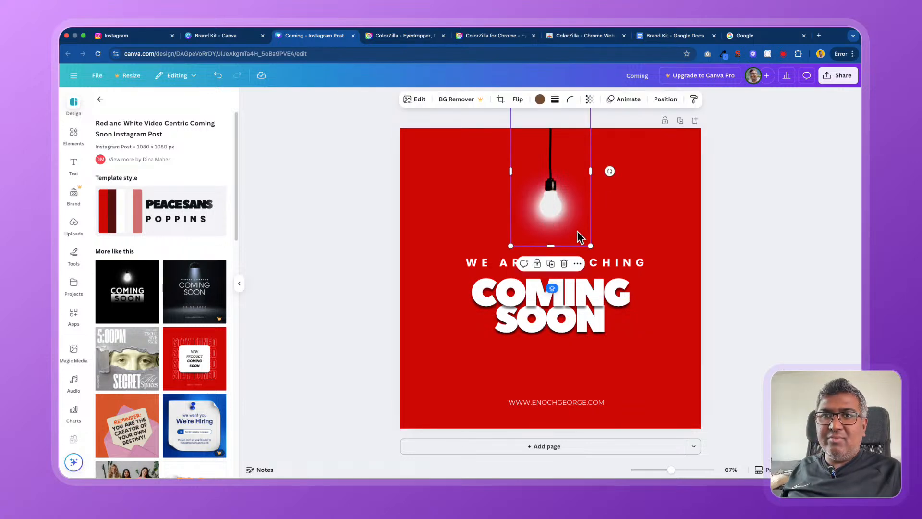
left_click(748, 218)
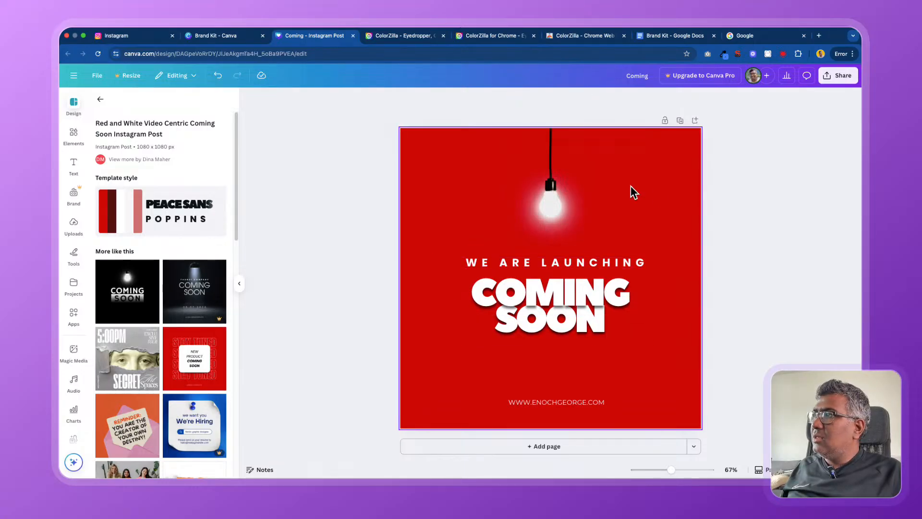
right_click(425, 143)
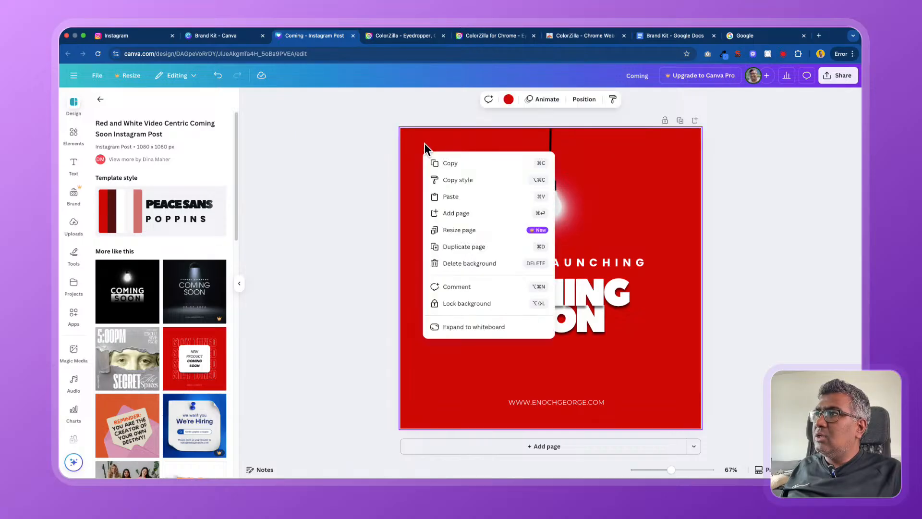
left_click(653, 226)
left_click(549, 185)
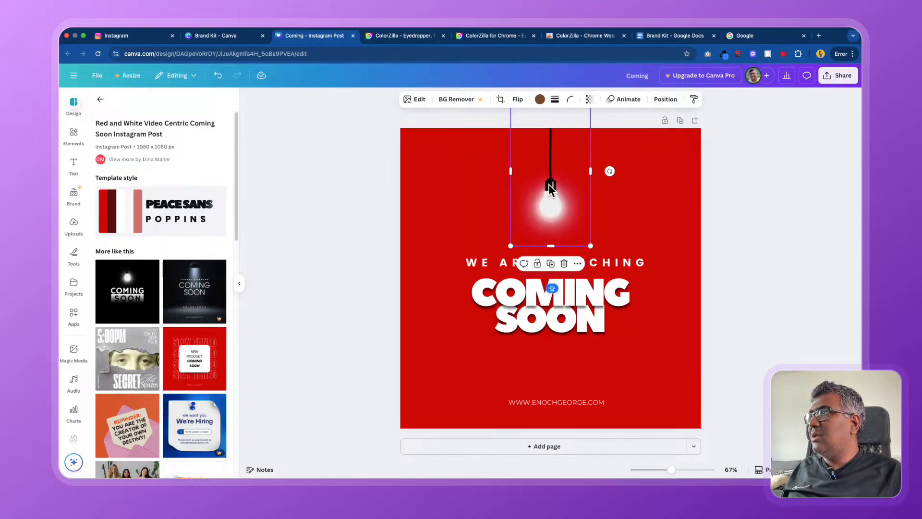
right_click(550, 186)
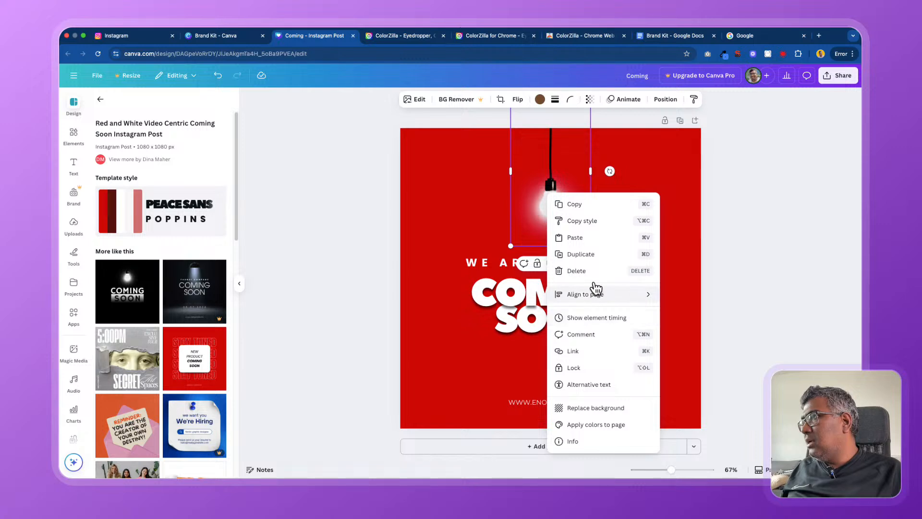
mouse_move(594, 292)
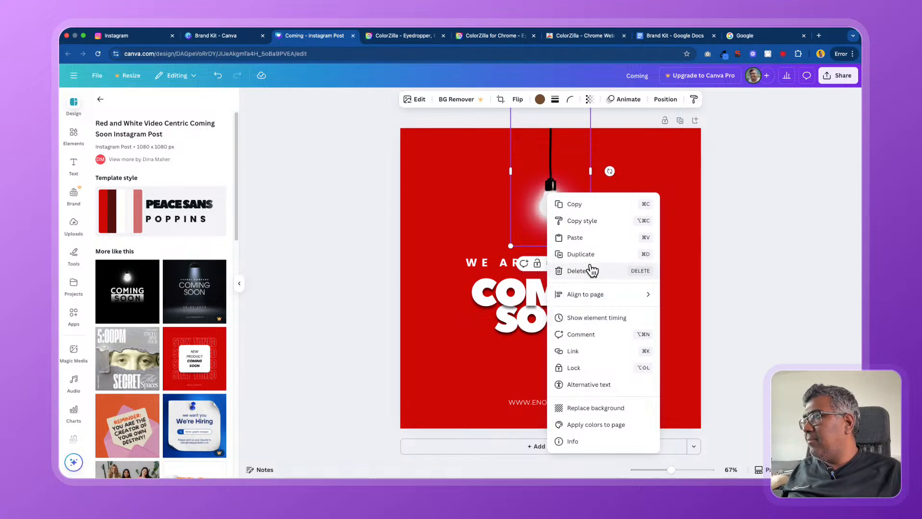
left_click(479, 244)
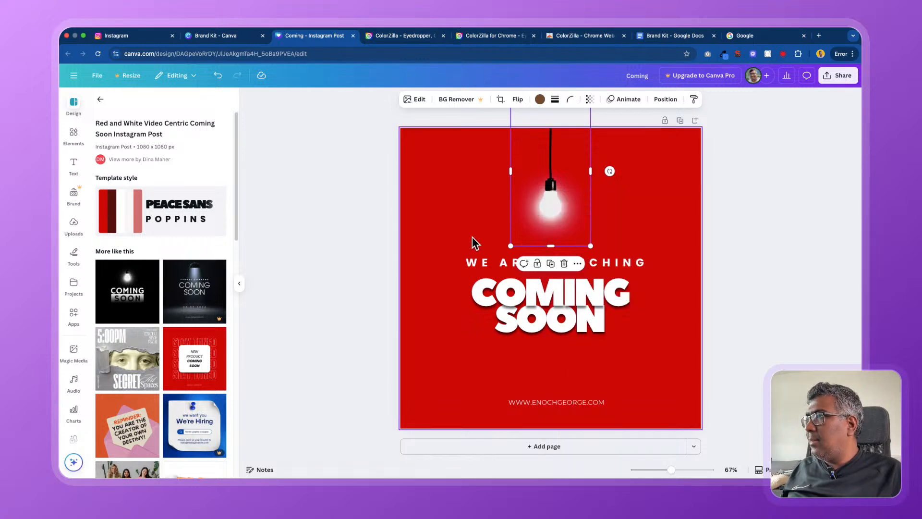
Show all layers of the design from the COMING heading's layer options.
right_click(507, 285)
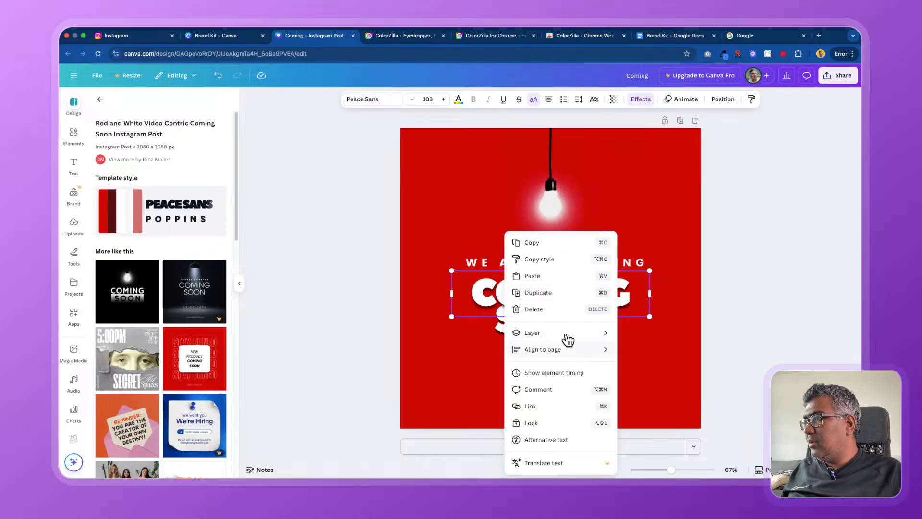
mouse_move(569, 332)
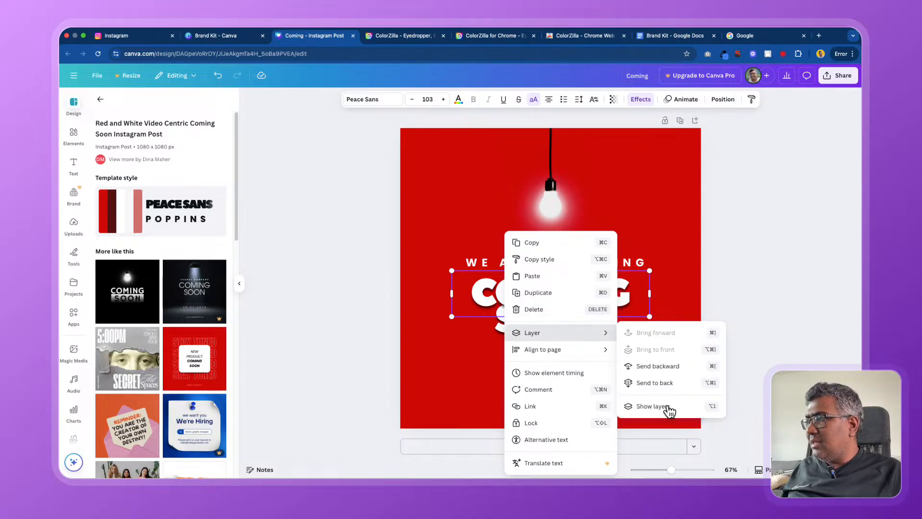
left_click(655, 406)
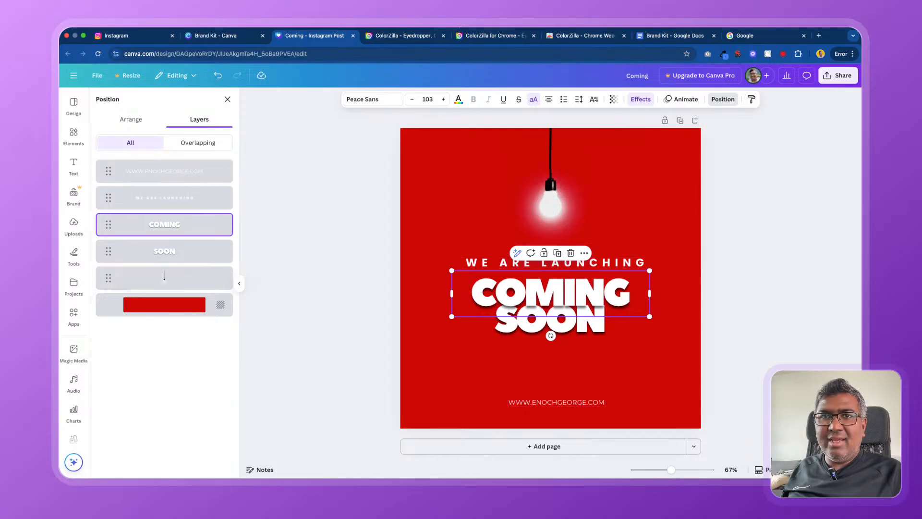
Compare the actions available for the red background with the layer ordering options of the COMING heading.
left_click(651, 161)
right_click(651, 160)
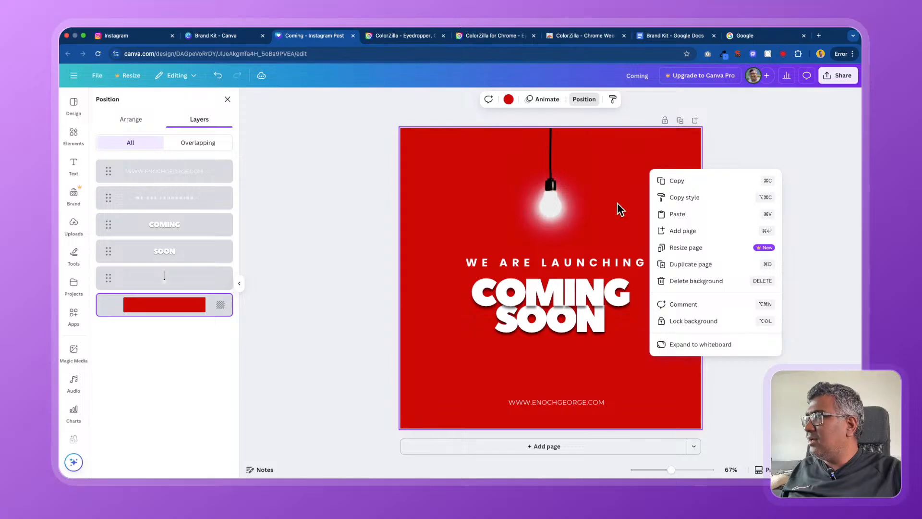
left_click(594, 206)
left_click(579, 287)
right_click(577, 288)
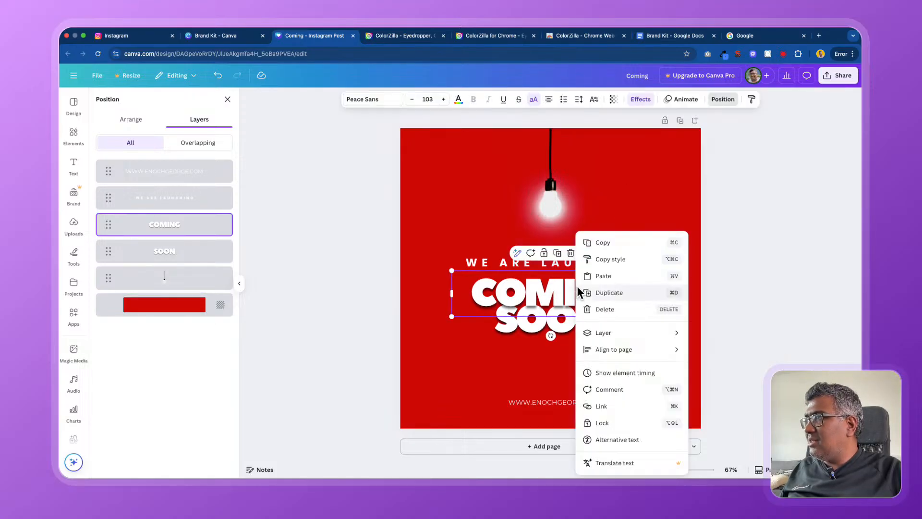
mouse_move(630, 333)
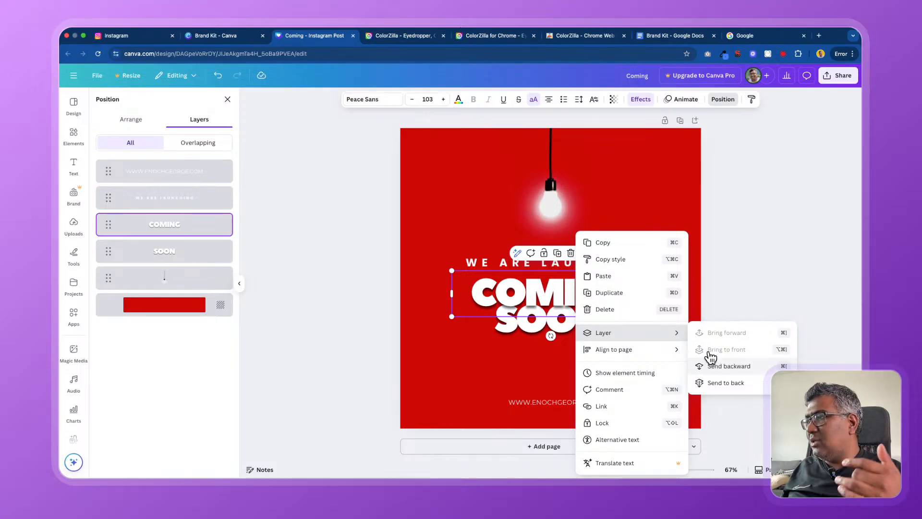
left_click(744, 248)
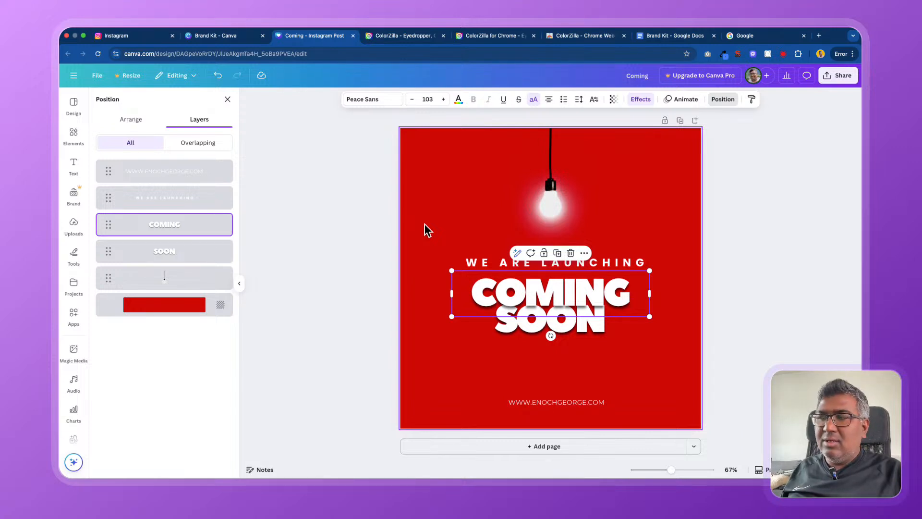
Download the Instagram post design as a JPG file.
left_click(742, 166)
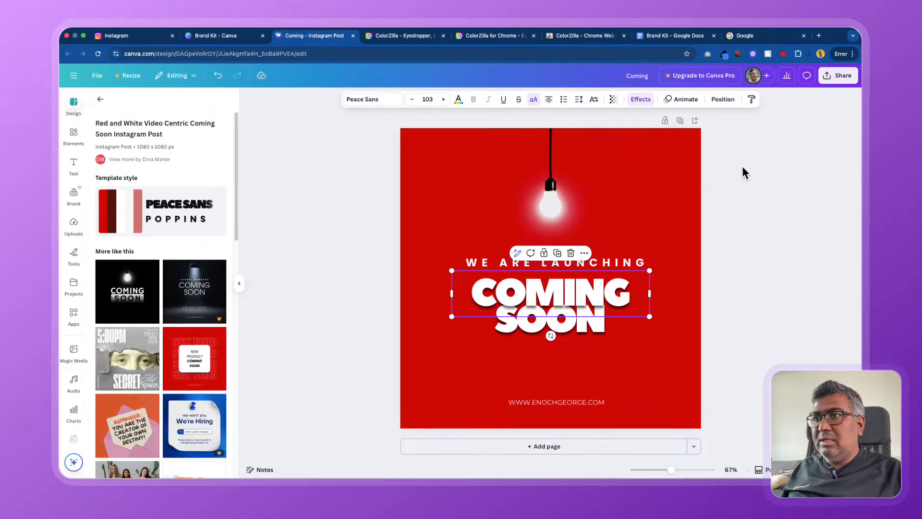
left_click(834, 74)
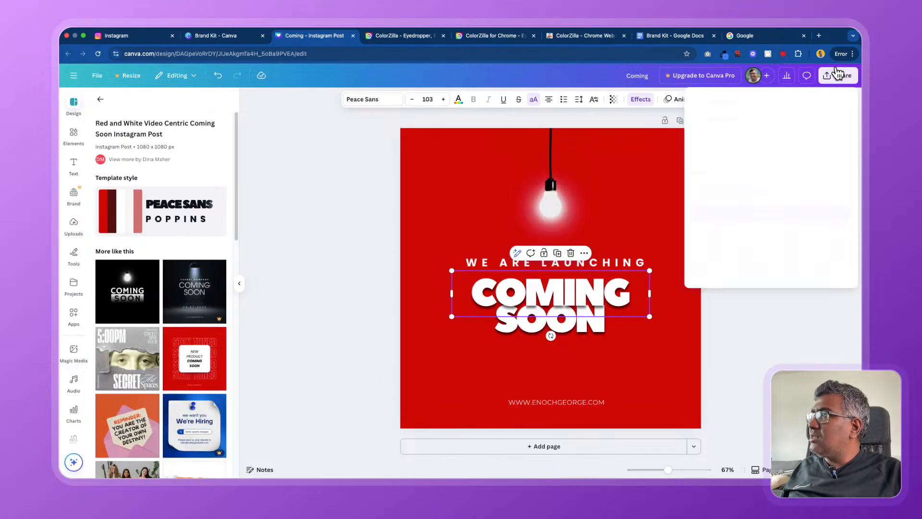
left_click(719, 241)
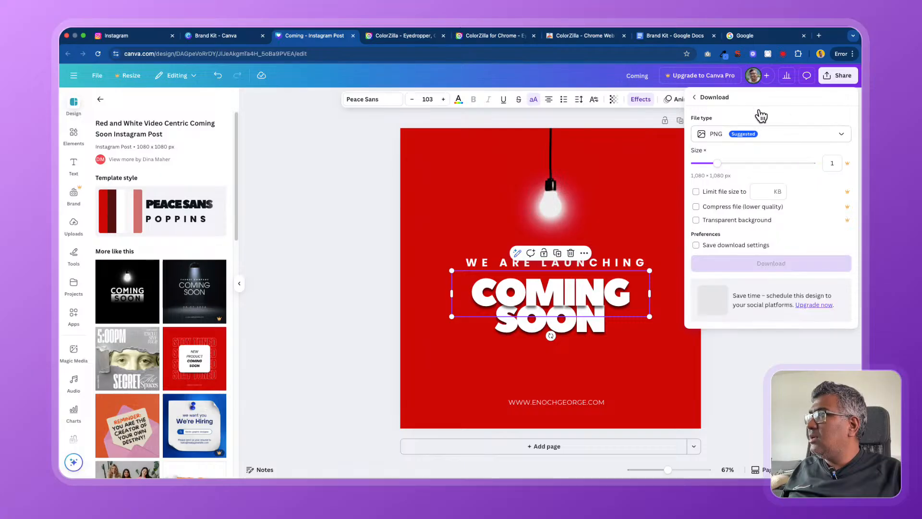
left_click(797, 134)
left_click(765, 159)
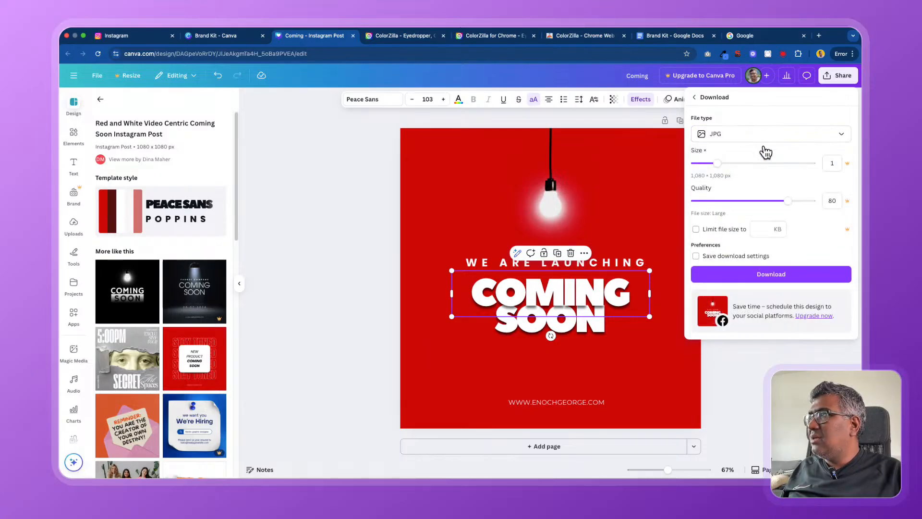
left_click(800, 273)
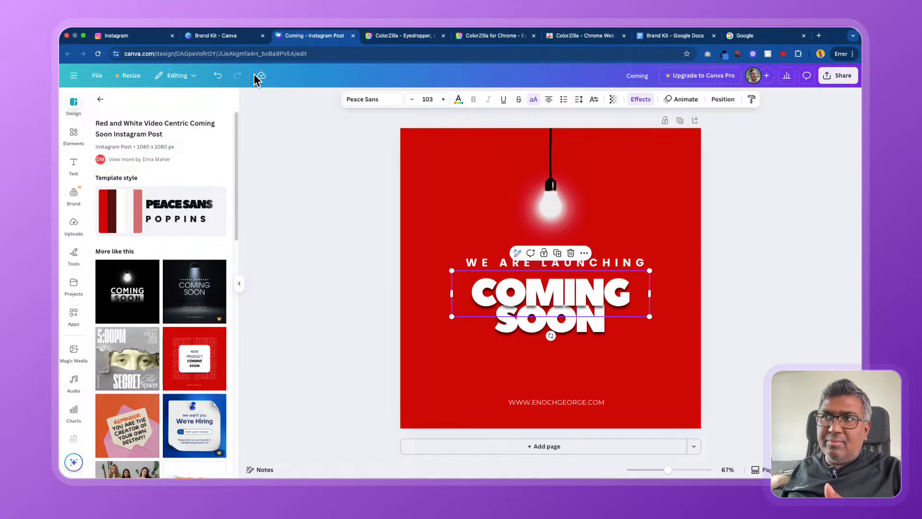
Switch to the Instagram profile and start a new post from a file on the computer.
mouse_move(139, 30)
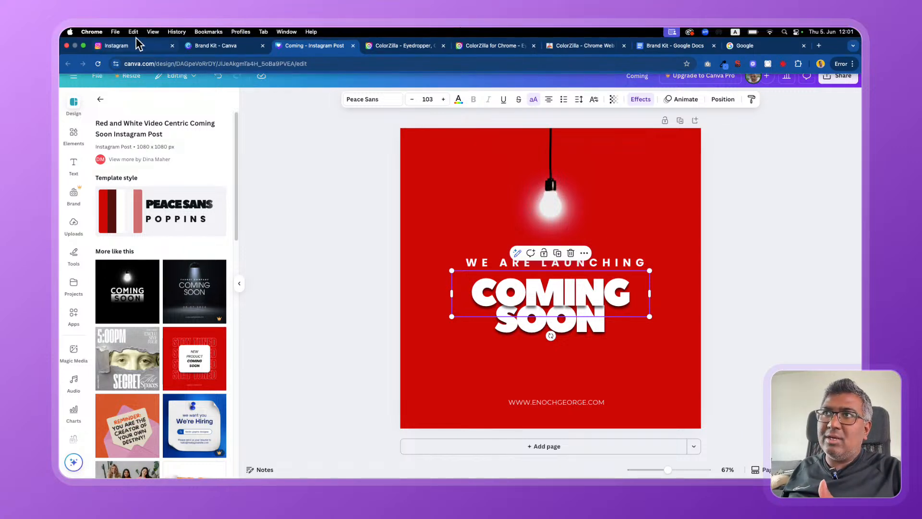
left_click(129, 44)
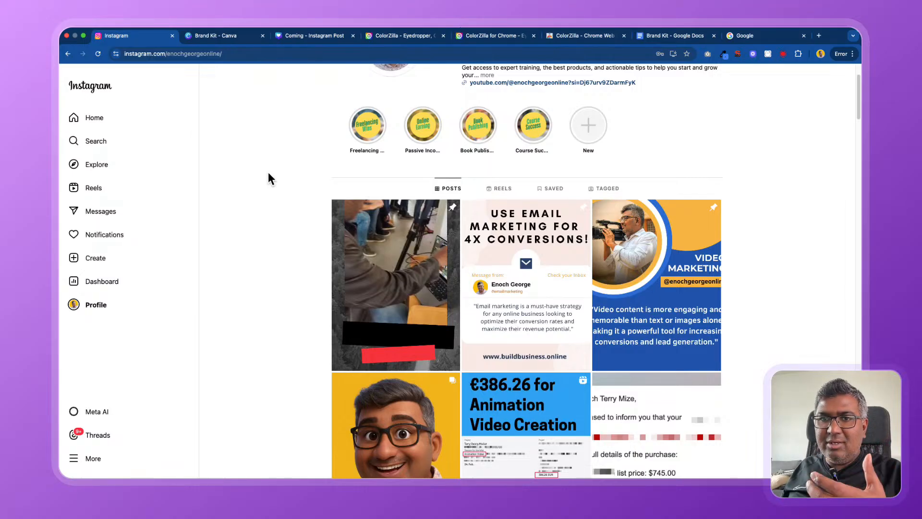
scroll(358, 199, "up", 3)
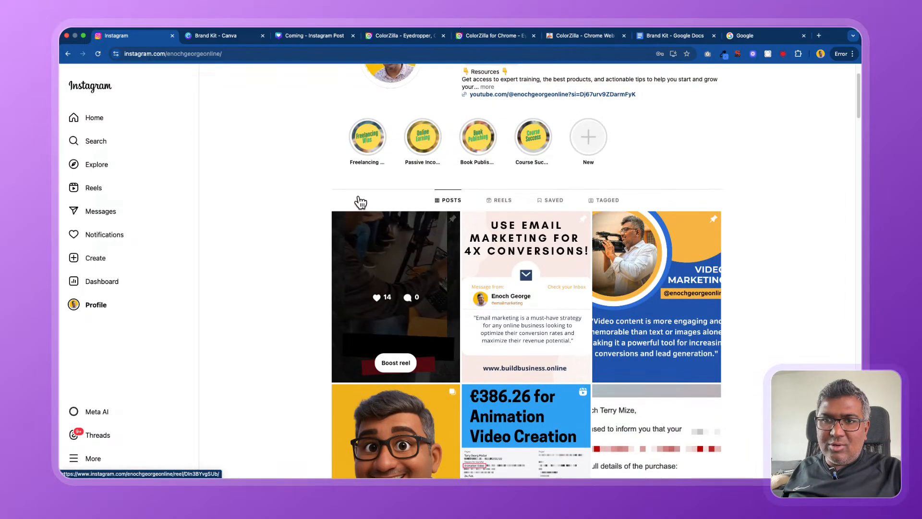
scroll(354, 197, "up", 1)
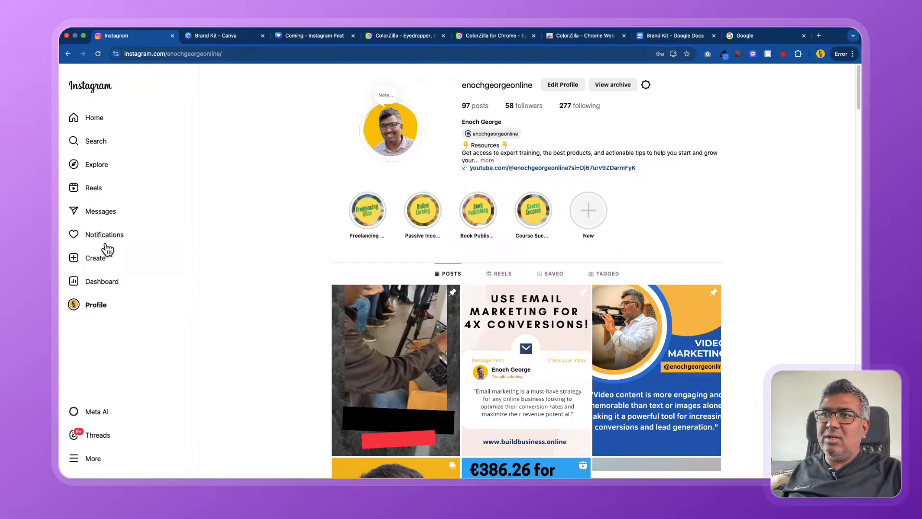
left_click(114, 258)
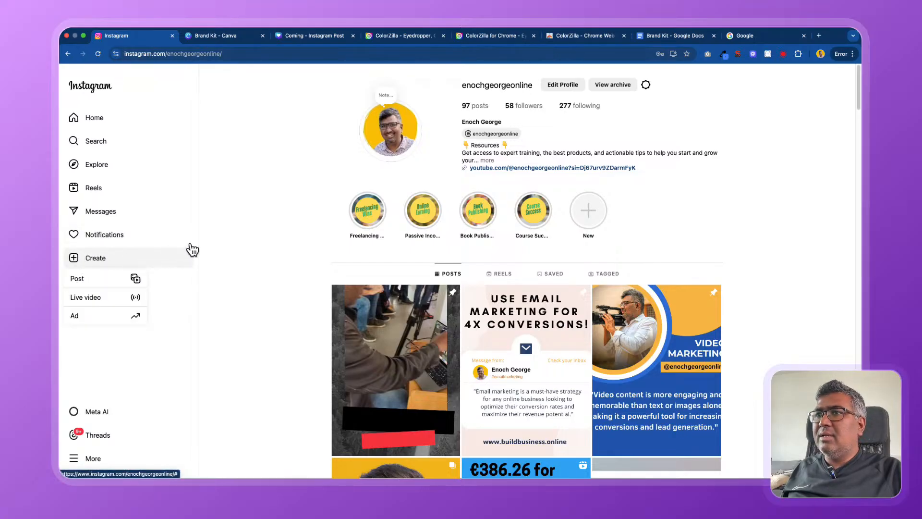
left_click(105, 278)
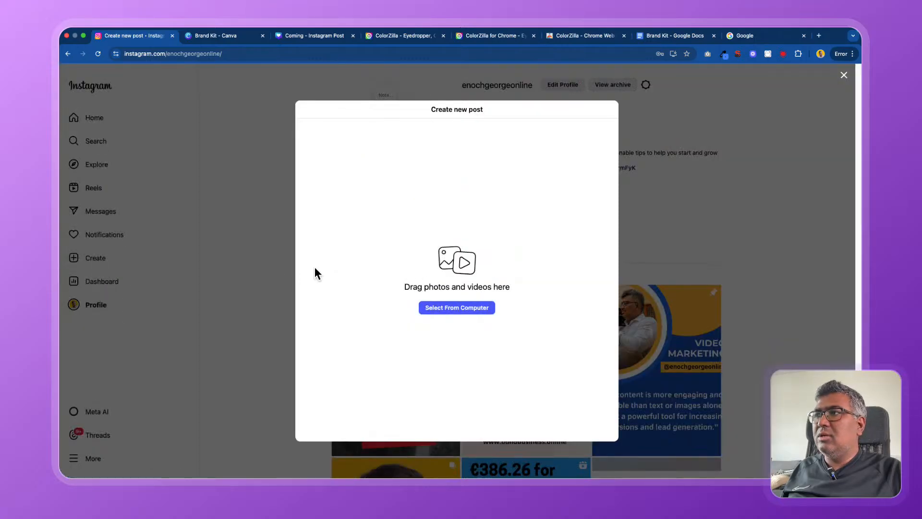
left_click(451, 305)
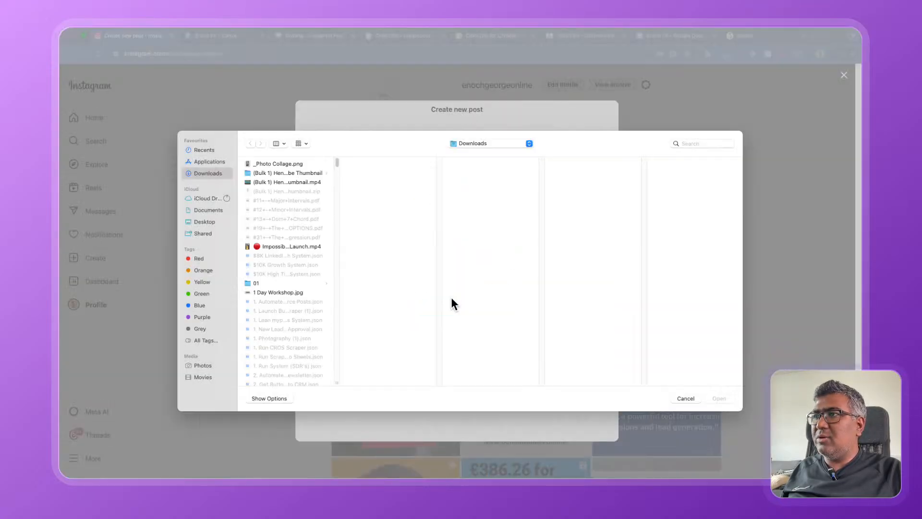
Look through the Downloads folder for the design image and discard the new post.
scroll(304, 228, "down", 1)
scroll(304, 228, "down", 5)
scroll(304, 226, "up", 5)
scroll(304, 226, "down", 10)
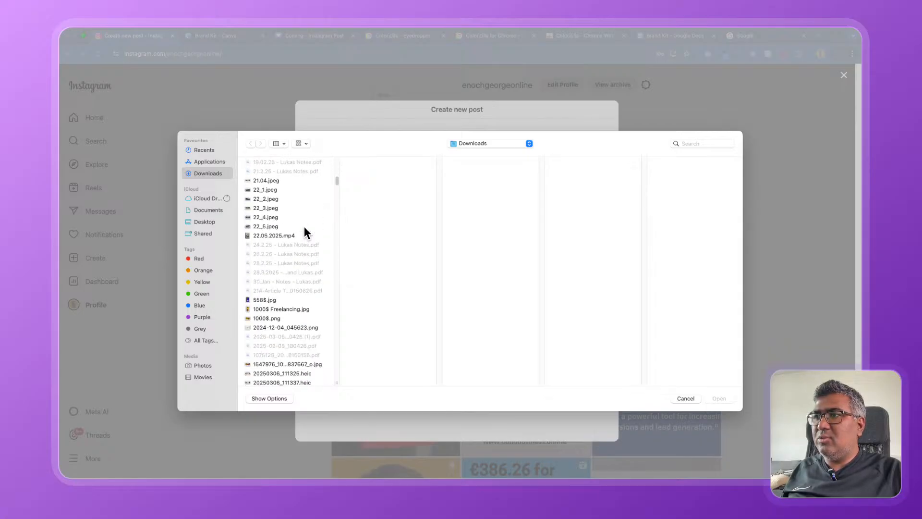
scroll(304, 226, "down", 4)
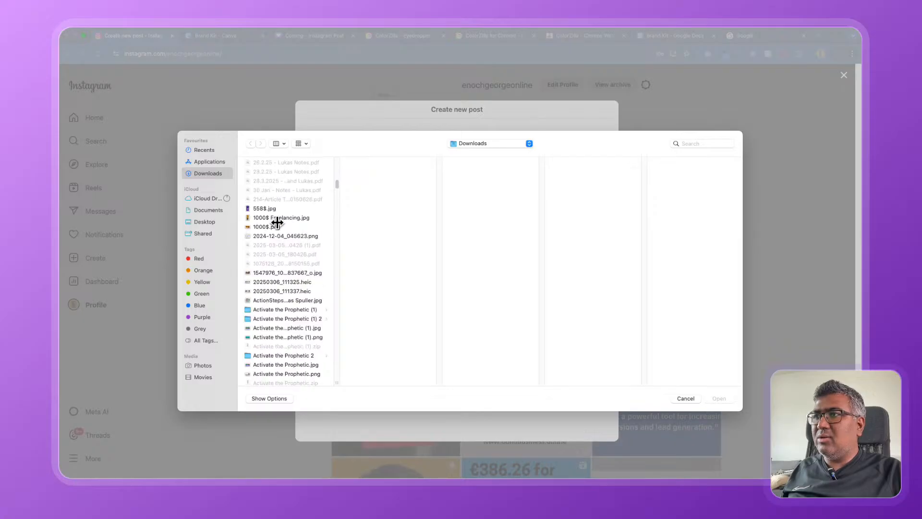
scroll(274, 209, "down", 2)
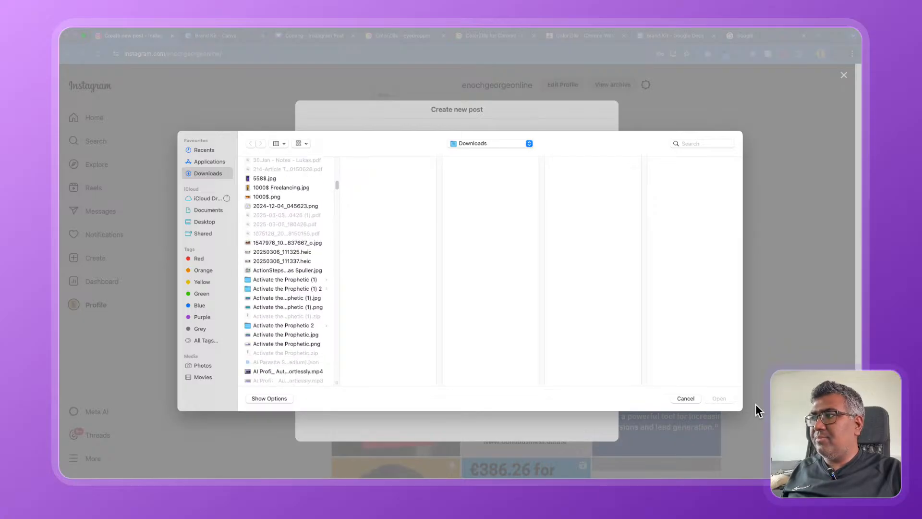
left_click(687, 392)
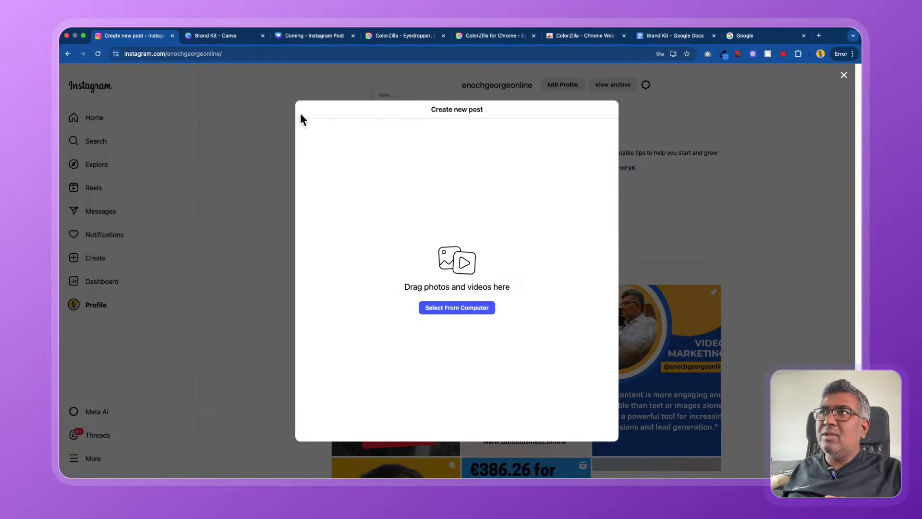
left_click(266, 123)
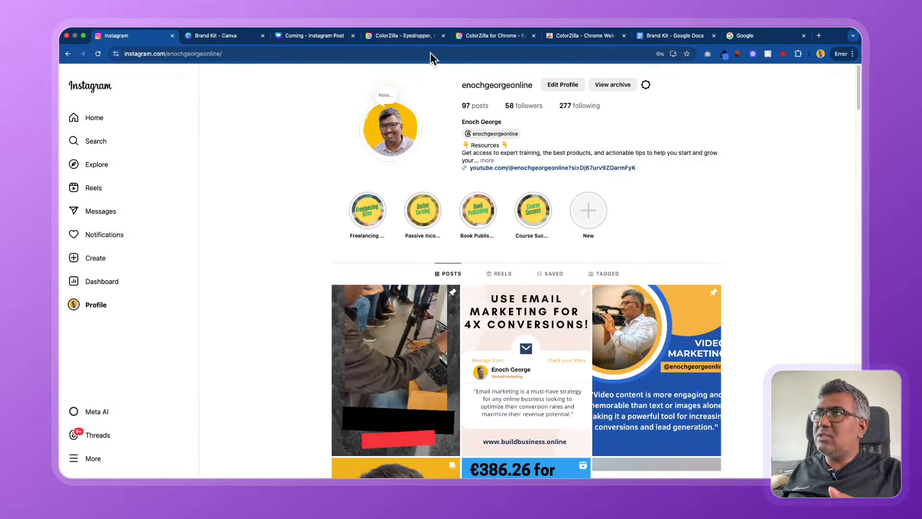
Switch to the Canva Brand Kit and close the first palette color's editor, keeping #191619.
left_click(223, 36)
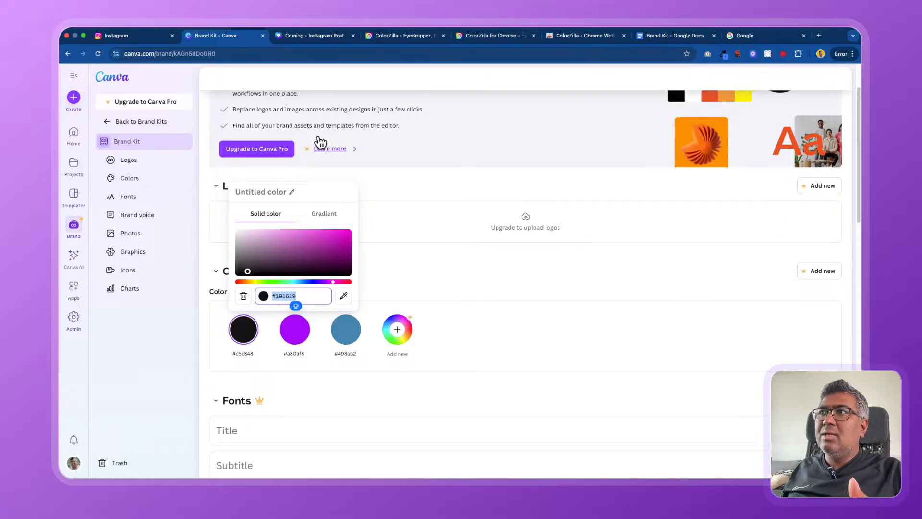
left_click(470, 175)
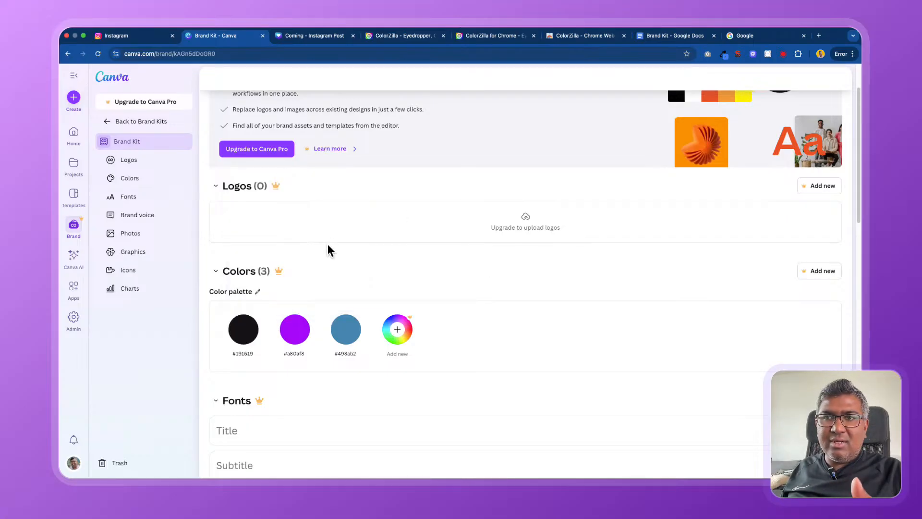
scroll(328, 249, "up", 3)
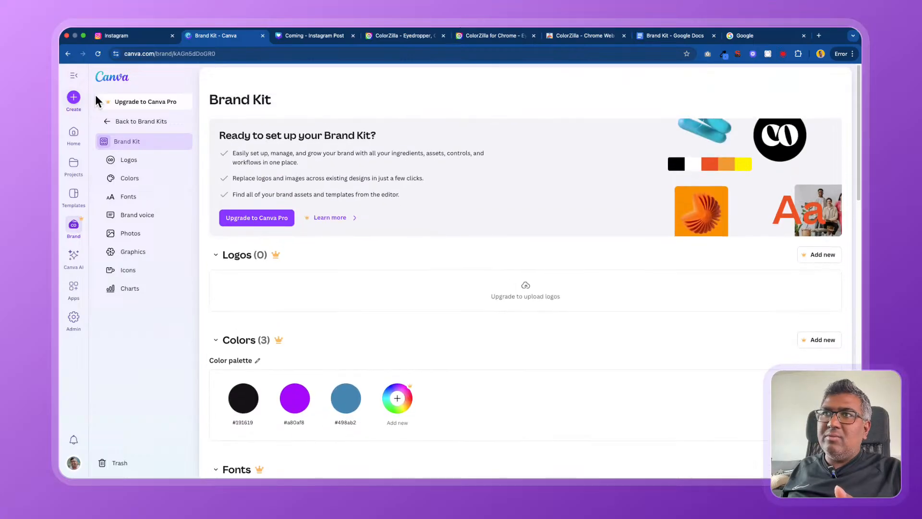
Go to the Canva home page, reopen the Brand Kit and review its colors, fonts and brand voice sections.
left_click_drag(155, 53, 188, 54)
left_click_drag(254, 50, 332, 41)
key("BackSpace")
key("Return")
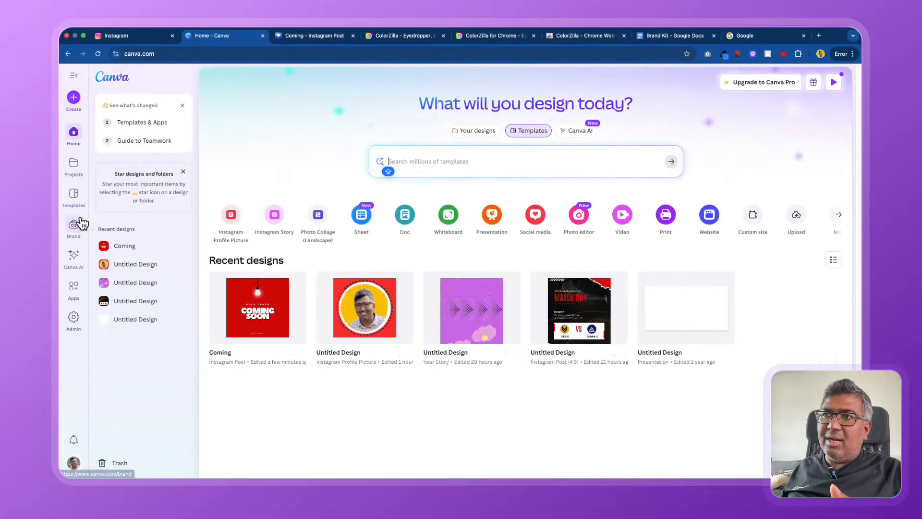
left_click(83, 222)
left_click(320, 320)
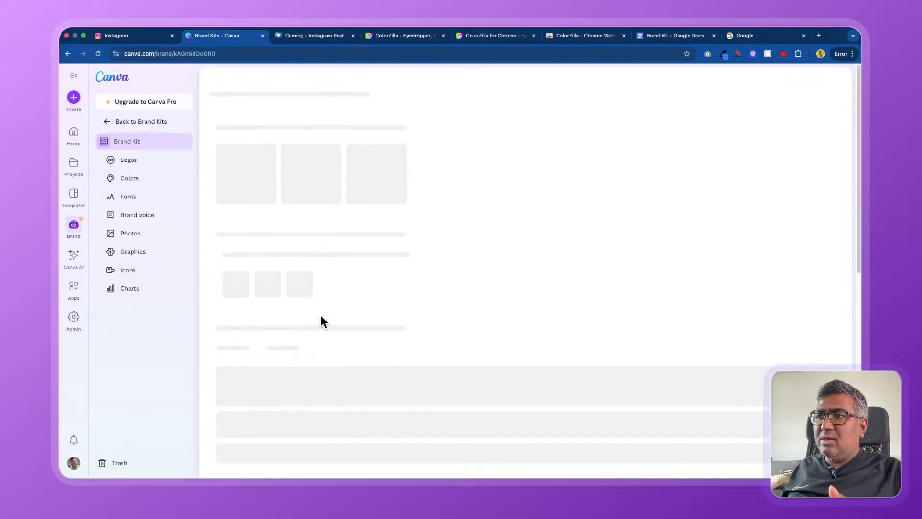
scroll(308, 345, "down", 6)
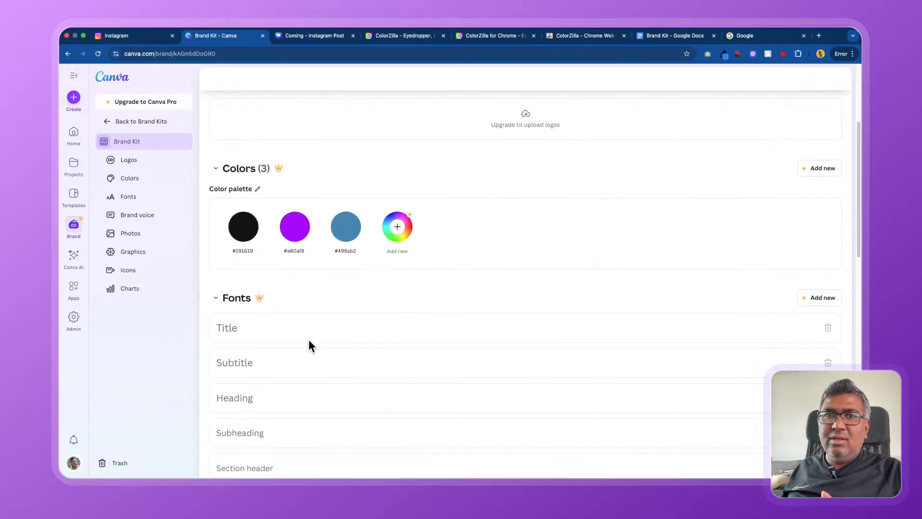
scroll(311, 342, "down", 4)
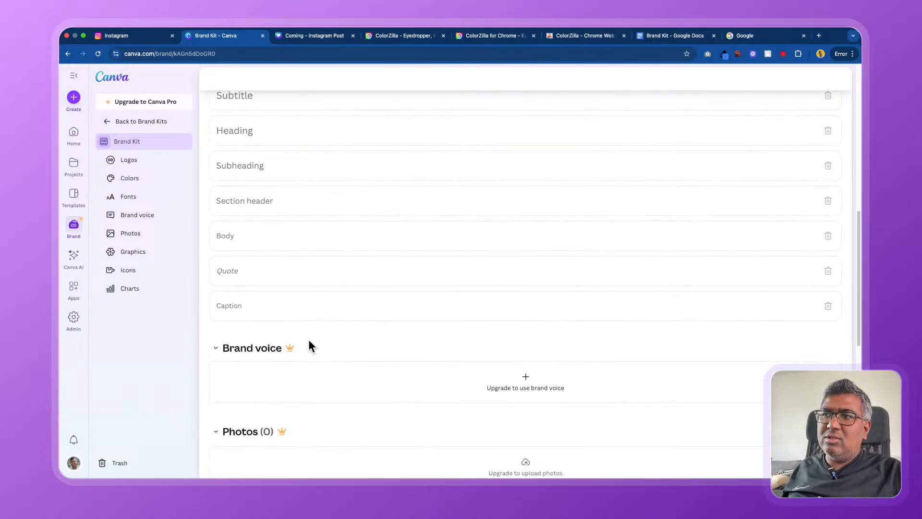
scroll(310, 342, "up", 10)
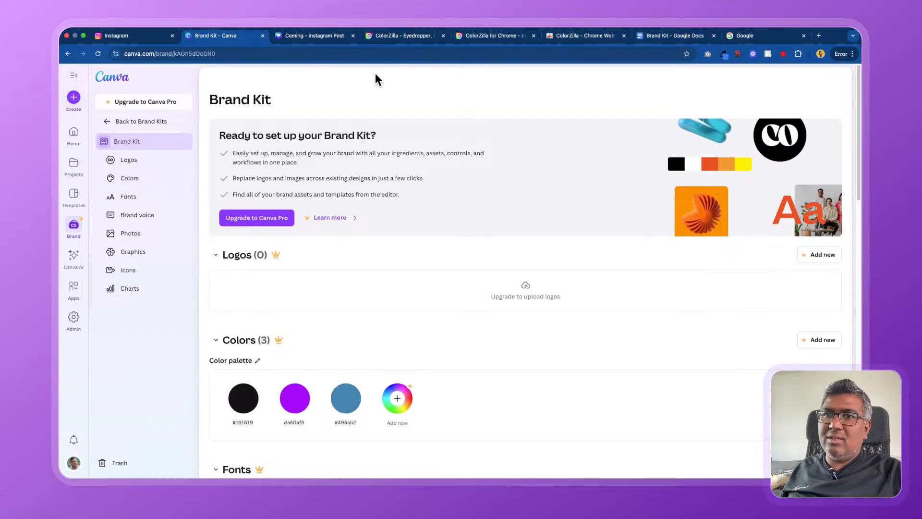
Revisit the ColorZilla website and the extension's Chrome Web Store listing.
left_click(411, 34)
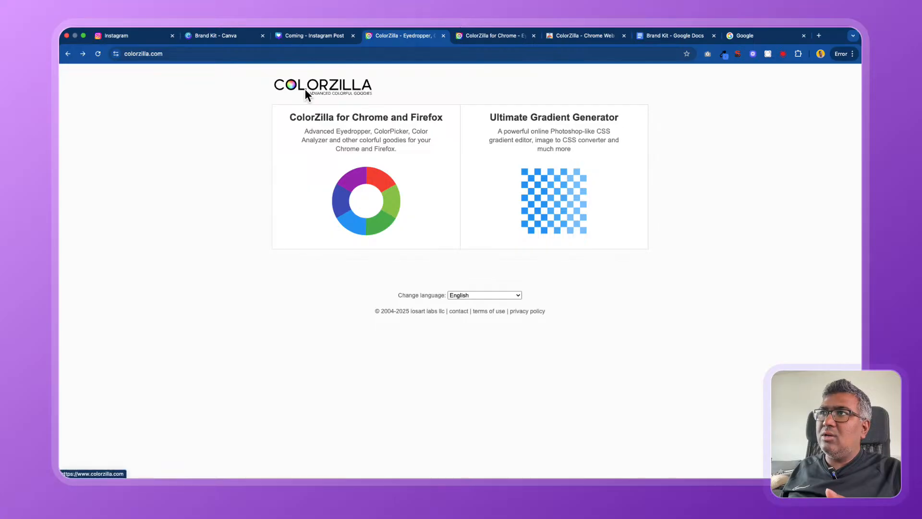
left_click(581, 35)
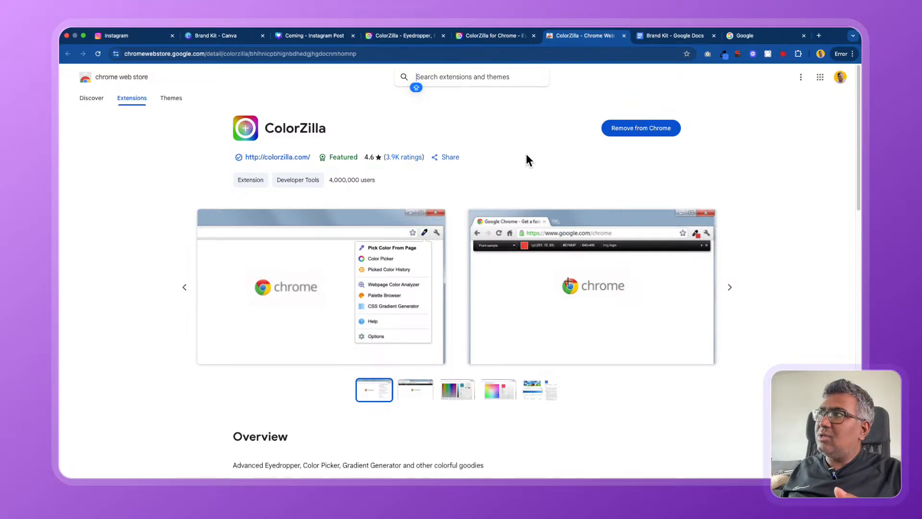
Review the color palette and fonts sections of the Brand Kit document in Google Docs.
left_click(672, 35)
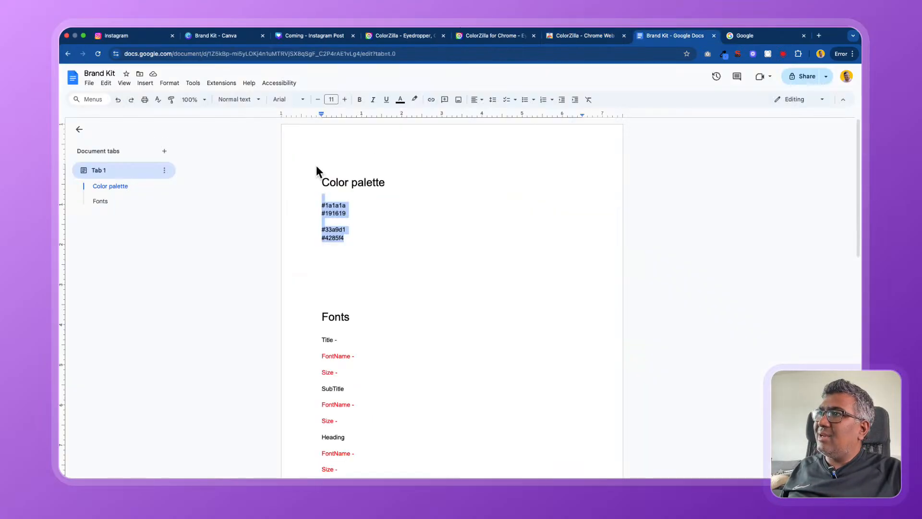
left_click(454, 221)
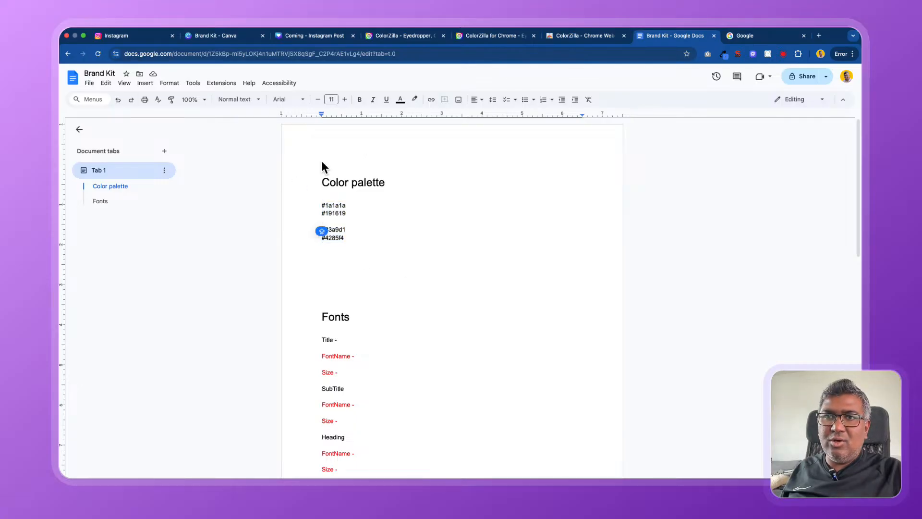
scroll(408, 240, "down", 1)
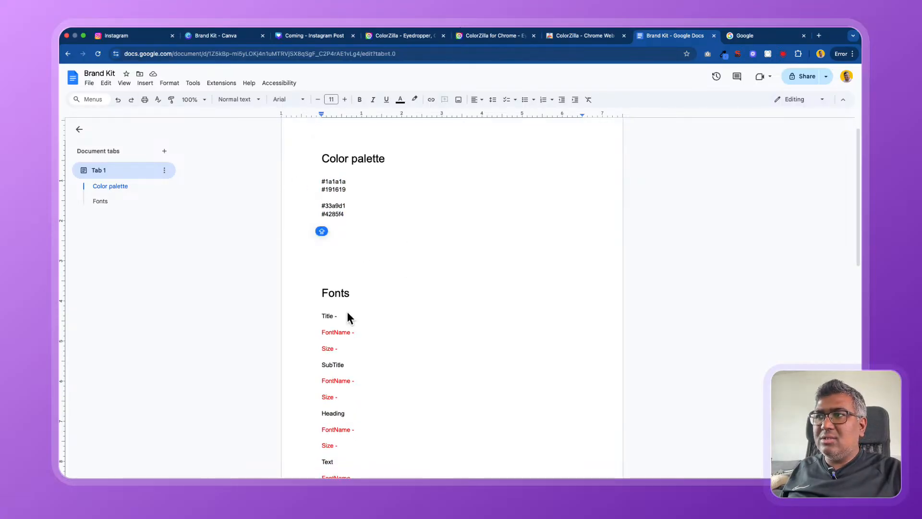
scroll(347, 312, "down", 3)
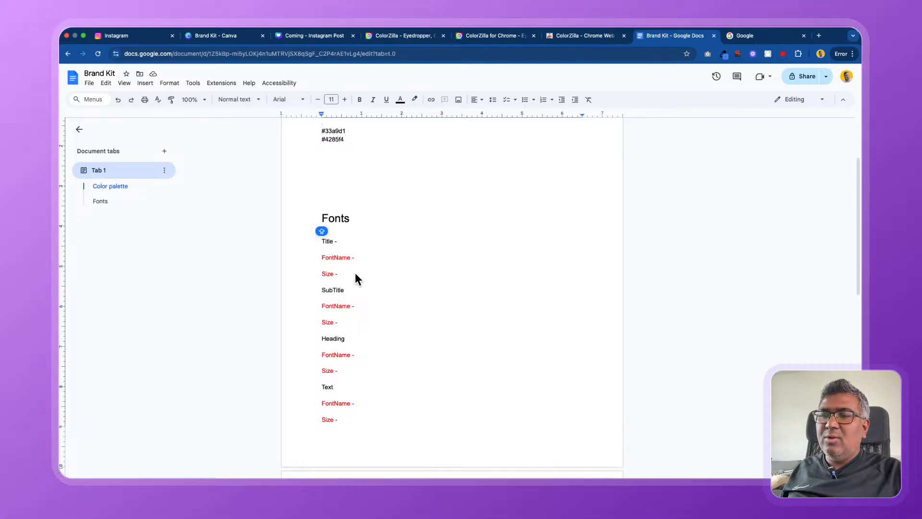
scroll(356, 274, "up", 4)
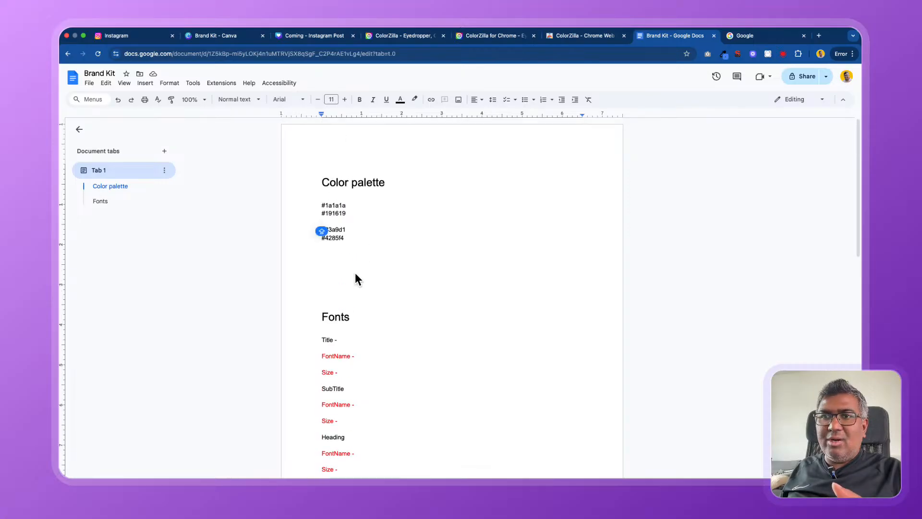
scroll(355, 274, "down", 5)
scroll(356, 273, "up", 4)
scroll(355, 278, "up", 1)
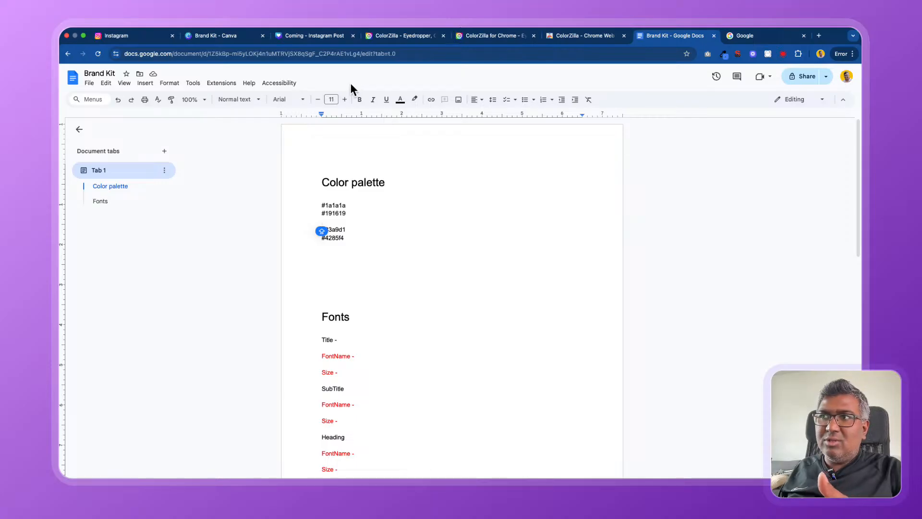
Return to the Canva Brand Kit page and the Coming Instagram post design.
left_click(224, 36)
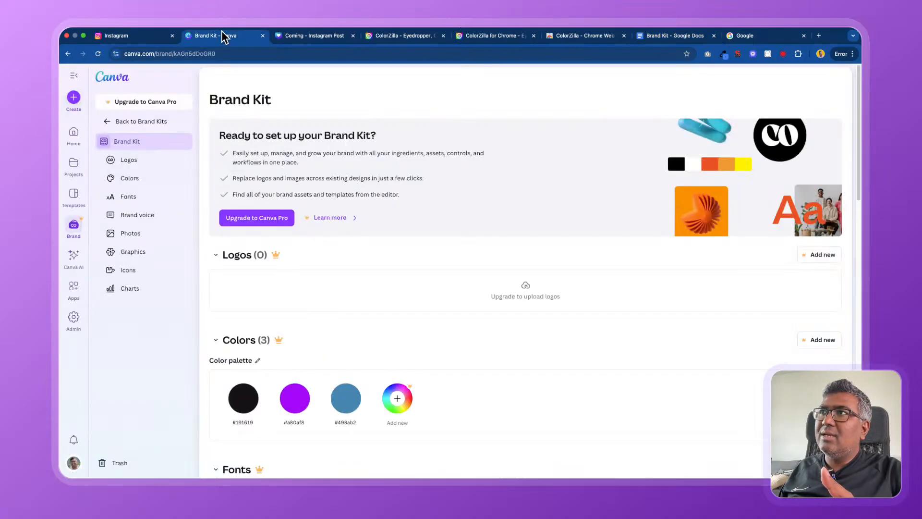
left_click(321, 36)
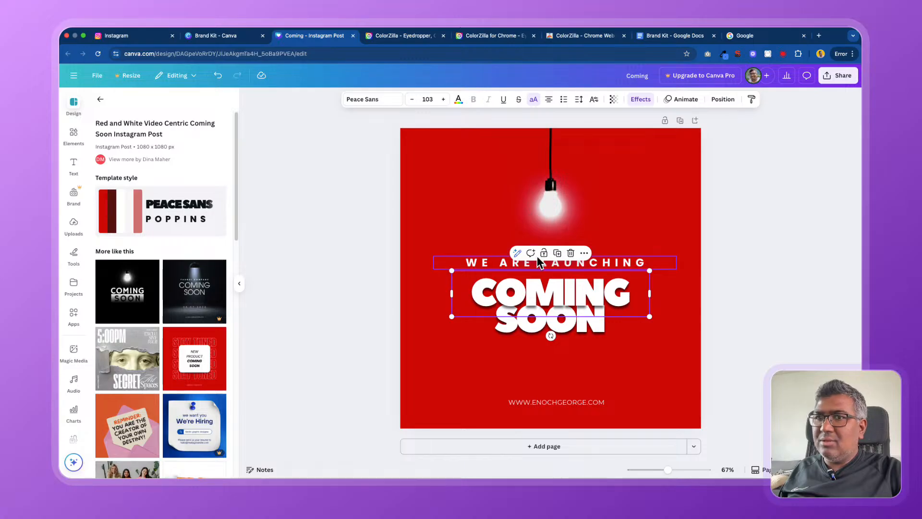